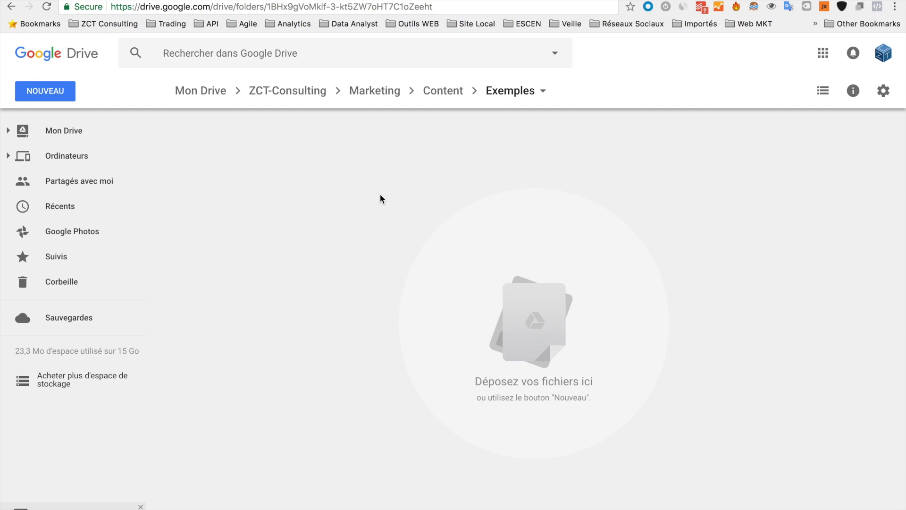
Step: Create a new Google Sheets spreadsheet in the Exemples folder and name it "Calendrier"
right_click(289, 239)
left_click(368, 359)
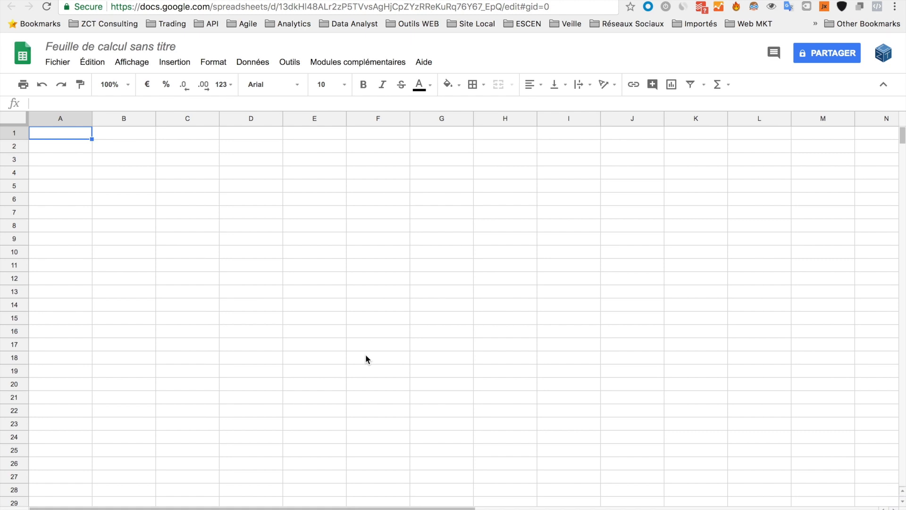
left_click(101, 46)
type("Calendrier")
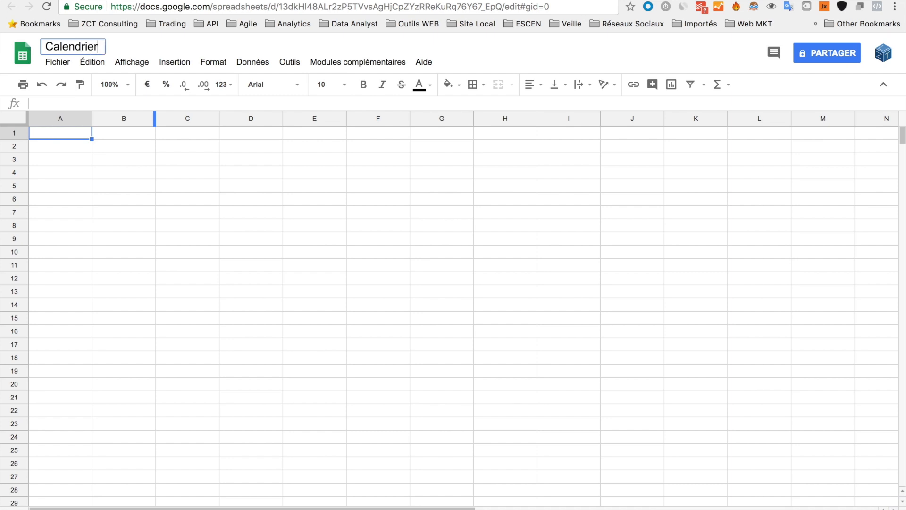
key("Return")
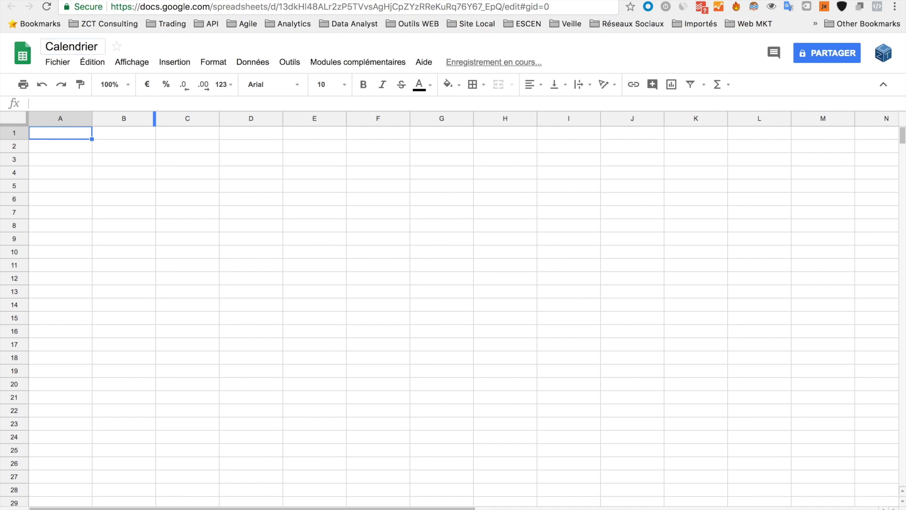
Step: Enter the heading "Mois" in cell A1
type("Mois")
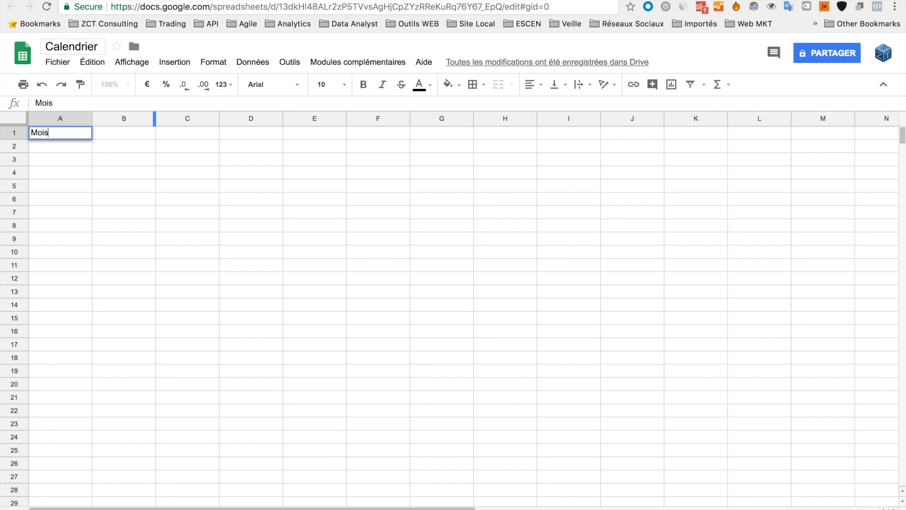
key("Return")
left_click(138, 134)
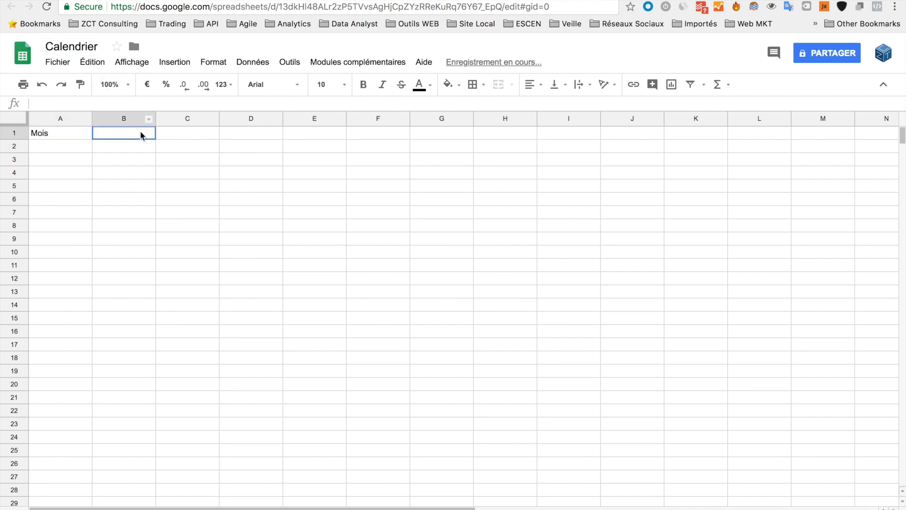
Step: Start a formula in cell A2 with the DATE function
left_click(69, 147)
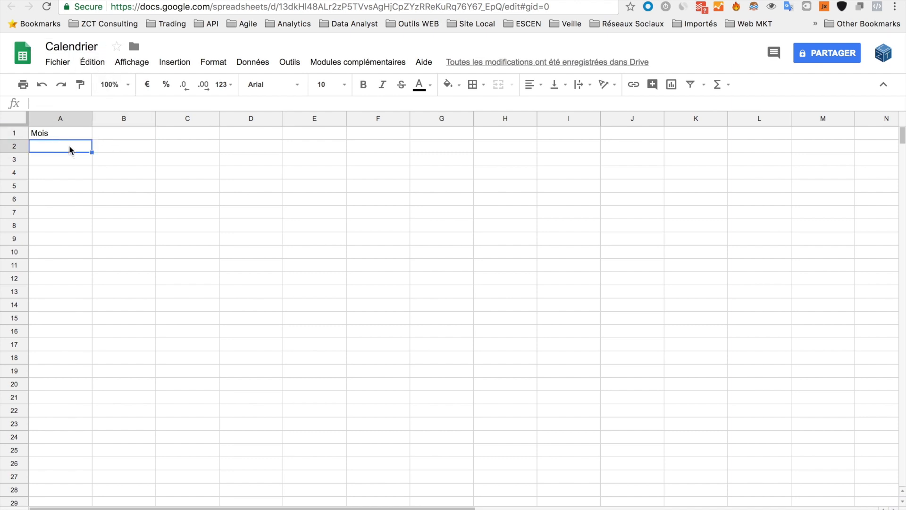
type("=")
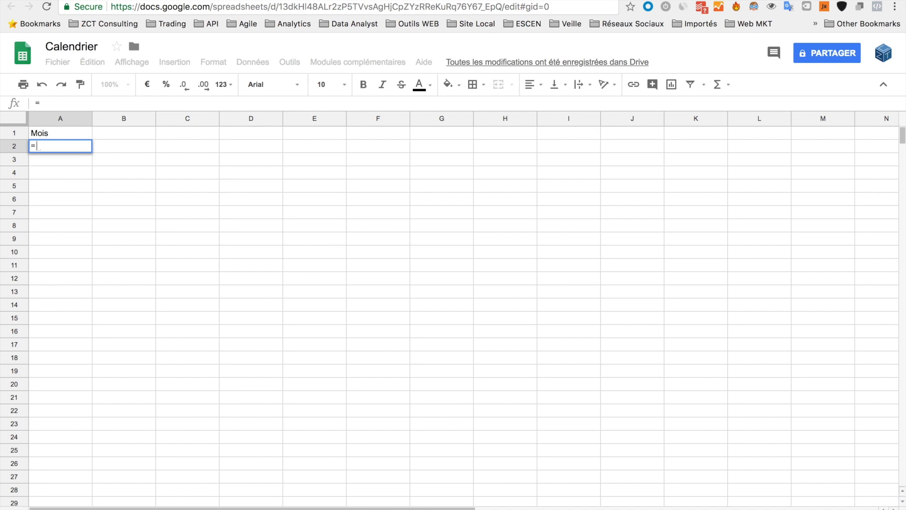
type("dat")
left_click(67, 164)
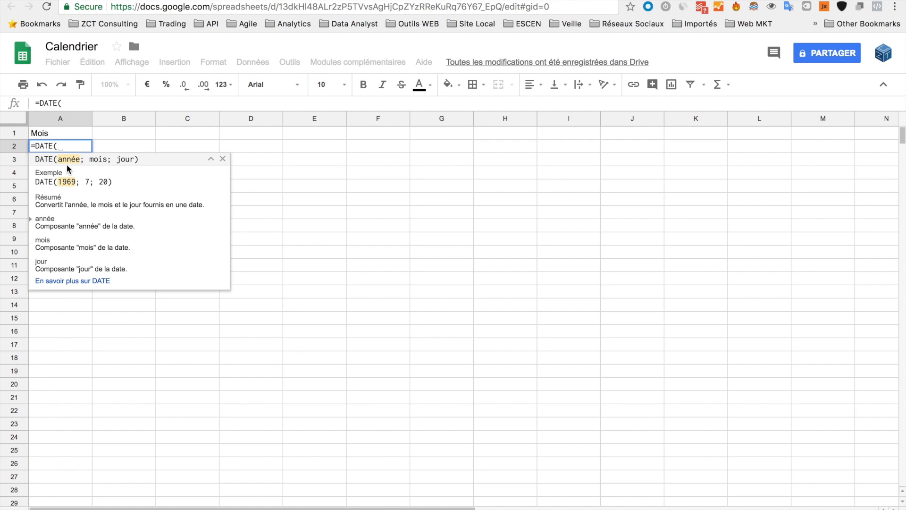
type("ann")
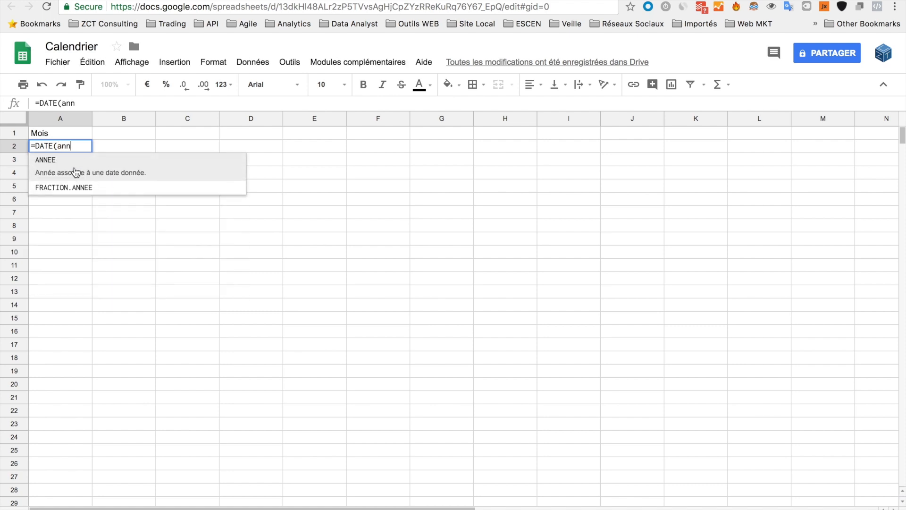
double_click(68, 145)
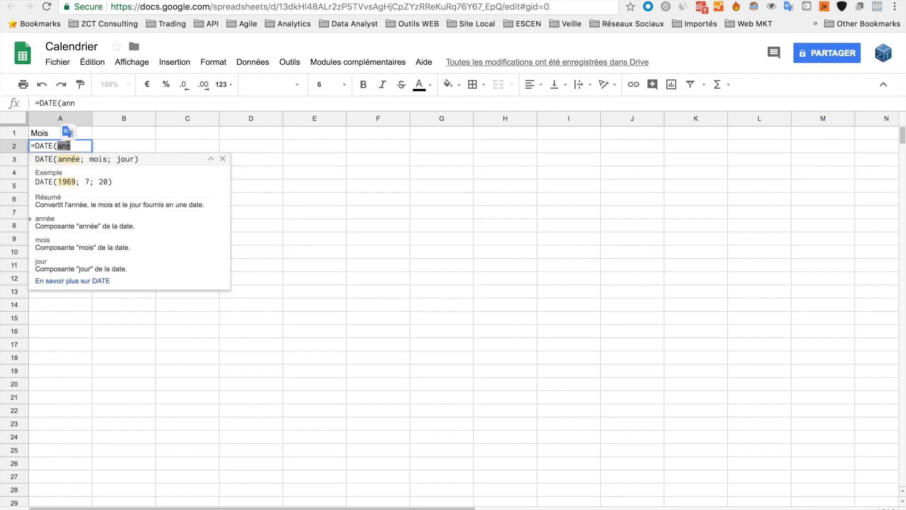
key("BackSpace")
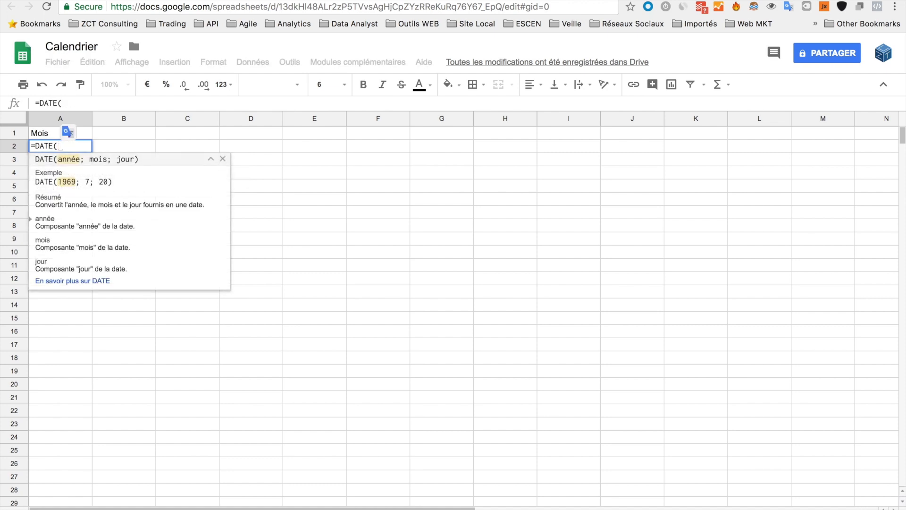
Step: Enter ANNEE(AUJOURDHUI()) as the year argument of the DATE formula in A2
type("anne")
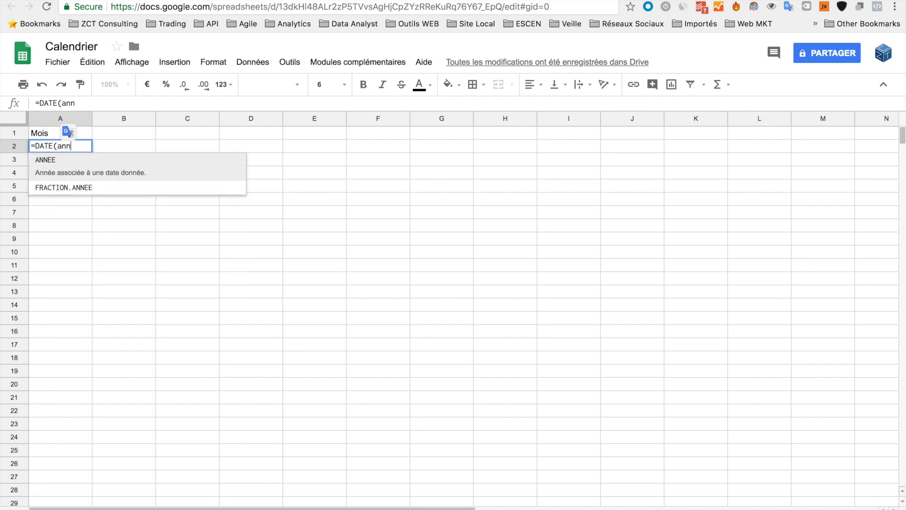
left_click(76, 163)
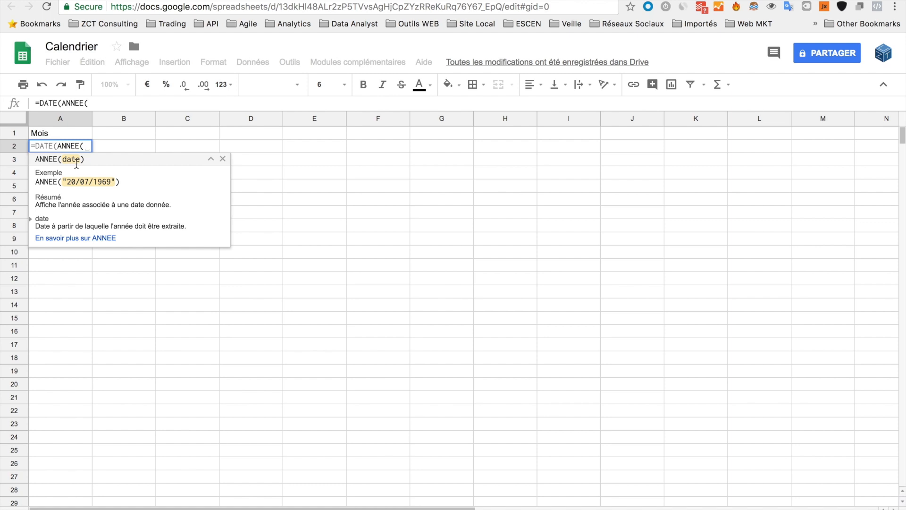
type("AUJ")
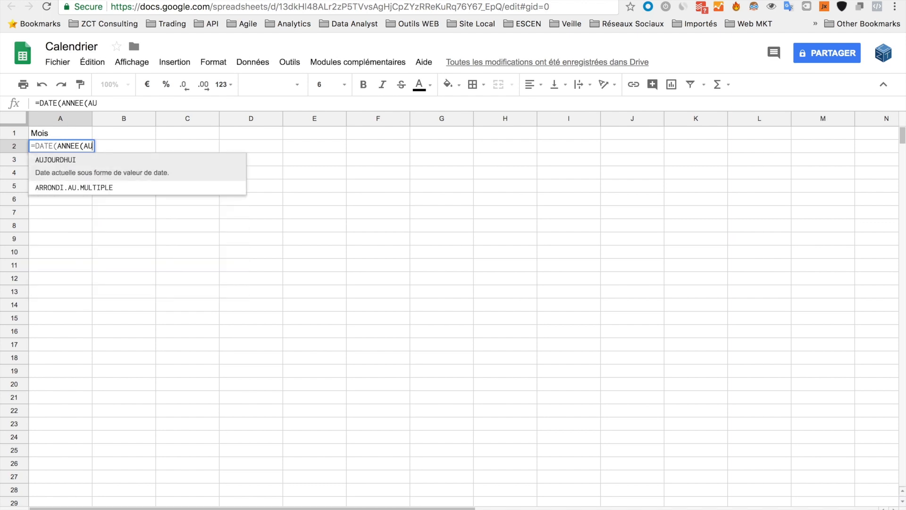
left_click(76, 171)
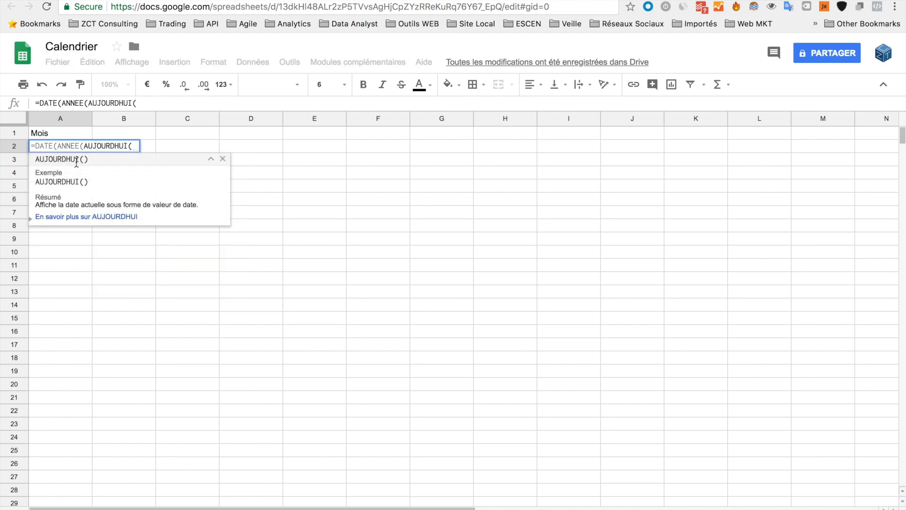
type(")")
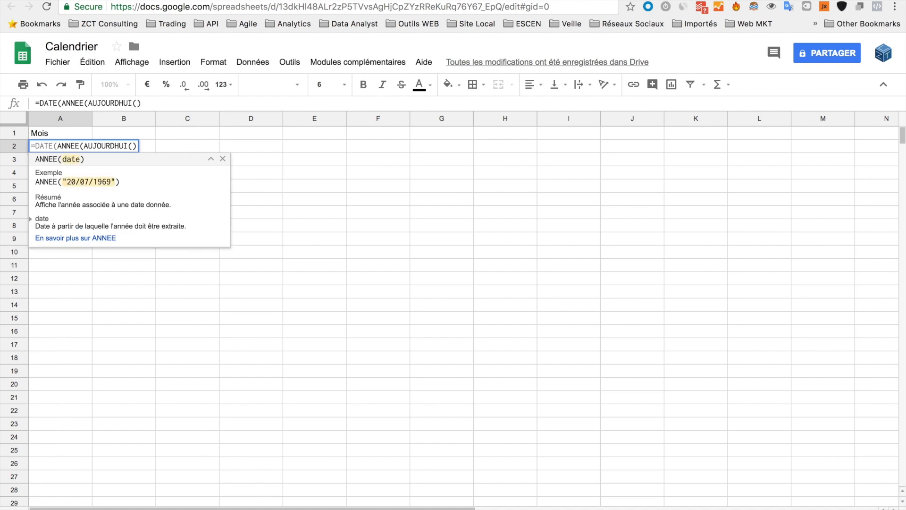
type(")")
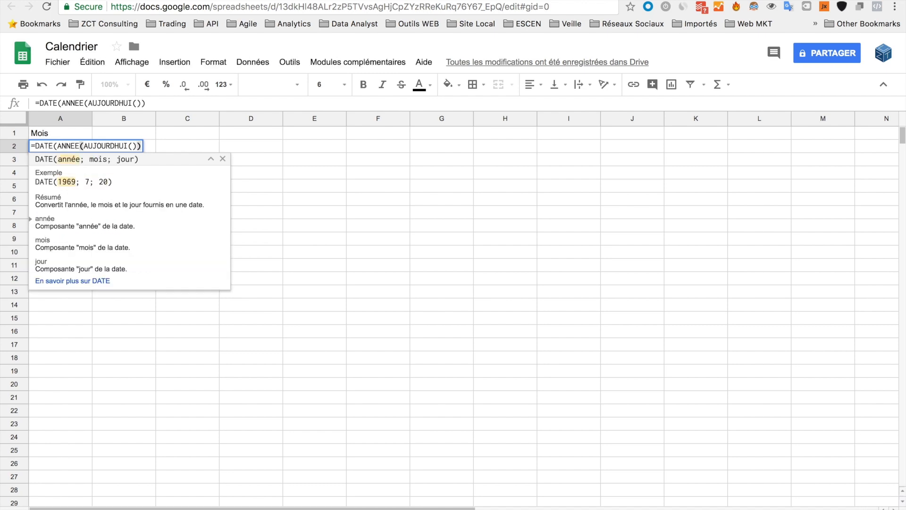
Step: Complete the DATE formula in A2 with month 1 and day 1
type(";")
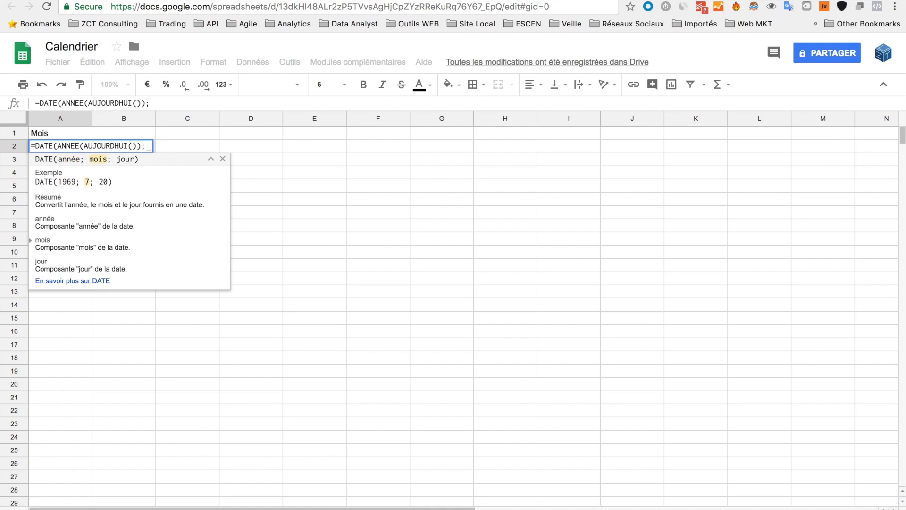
type("1;1")
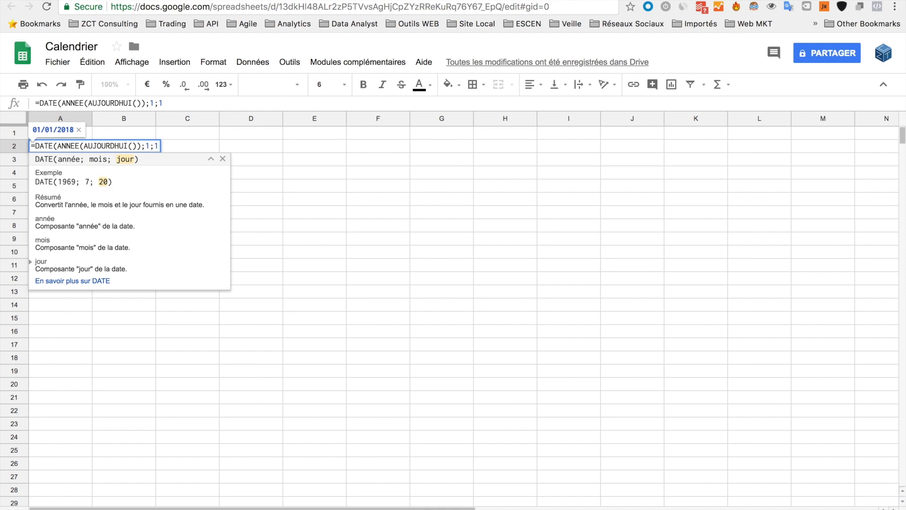
type(")")
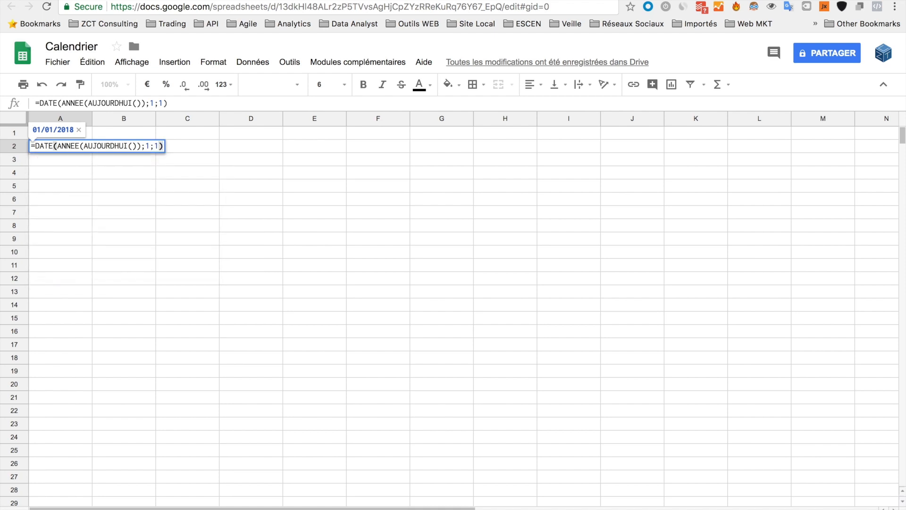
key("Return")
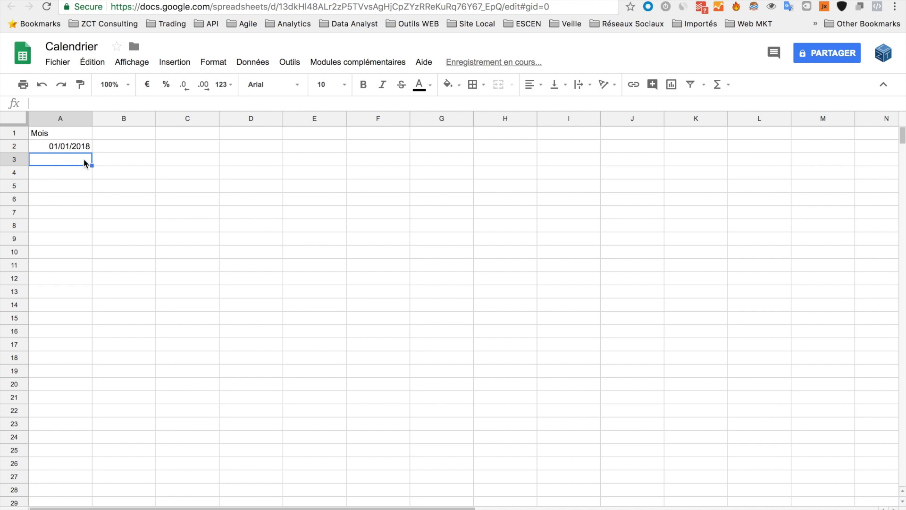
Step: Open the custom date and time format settings for cell A2 and remove the existing month component
left_click(53, 147)
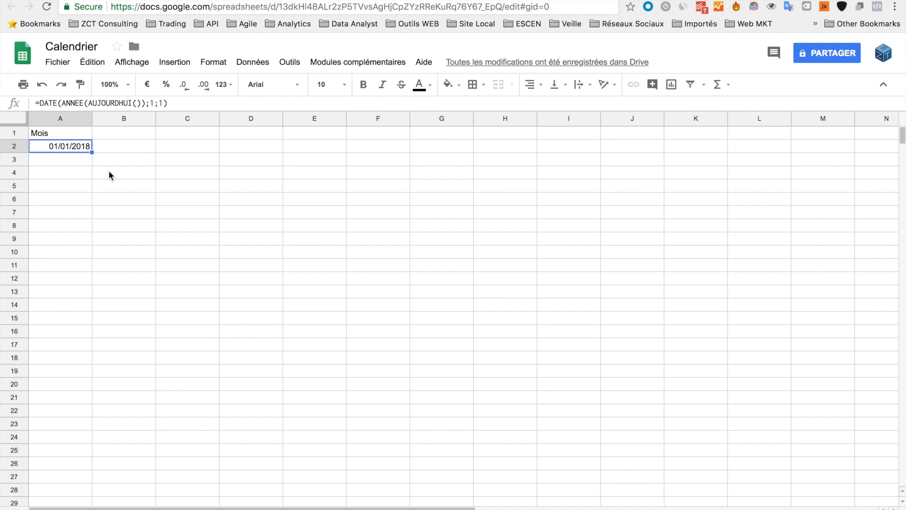
left_click(223, 85)
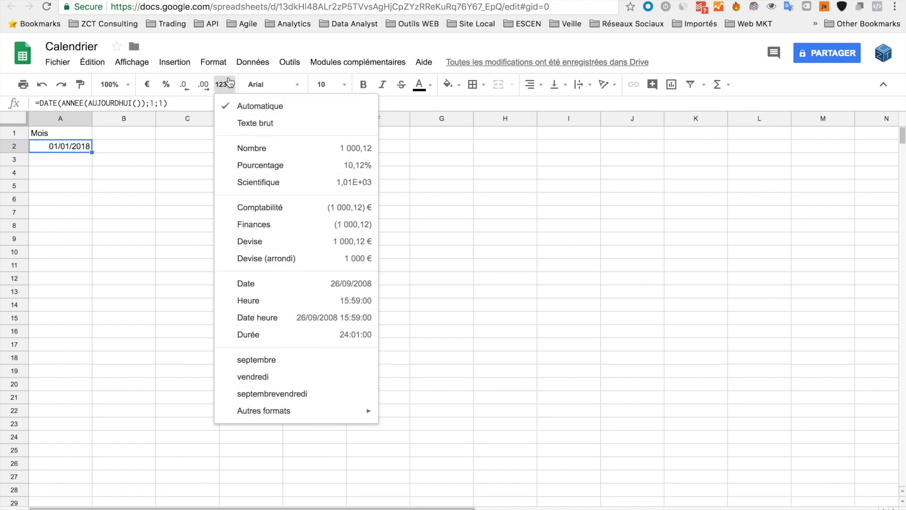
mouse_move(370, 411)
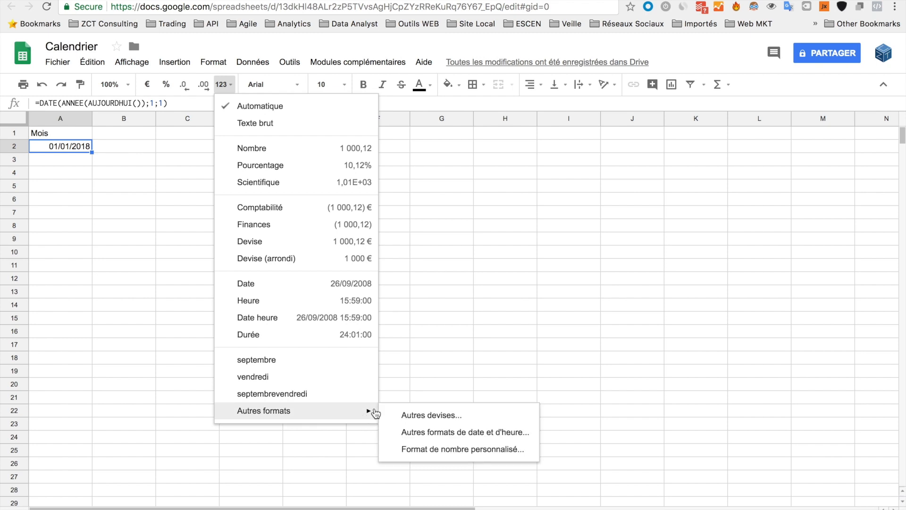
left_click(452, 434)
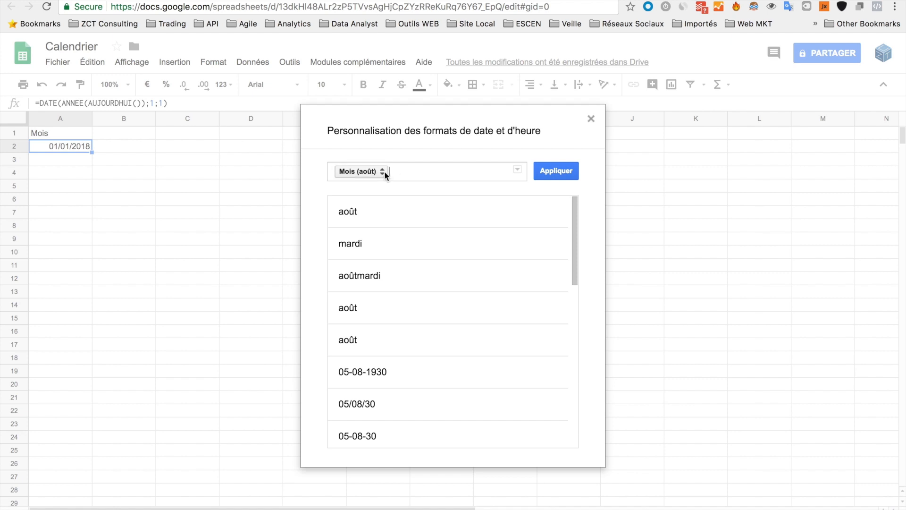
left_click(518, 170)
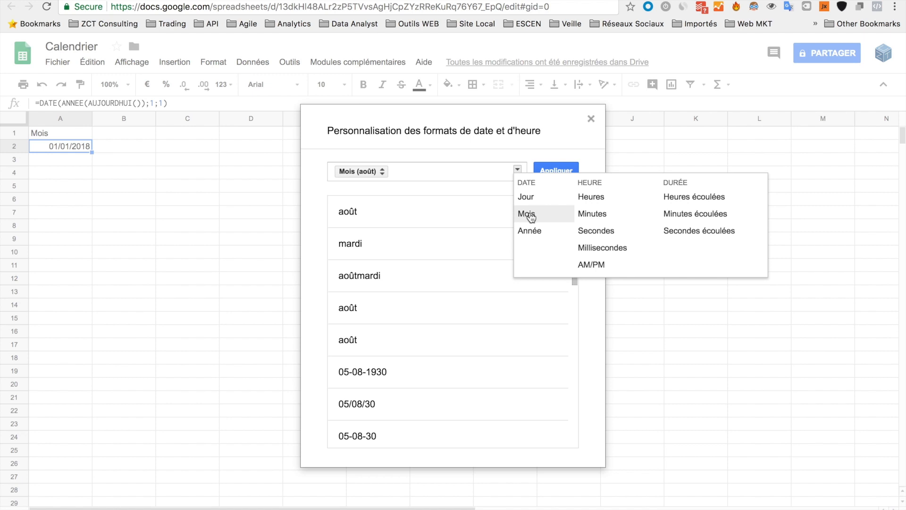
left_click(405, 171)
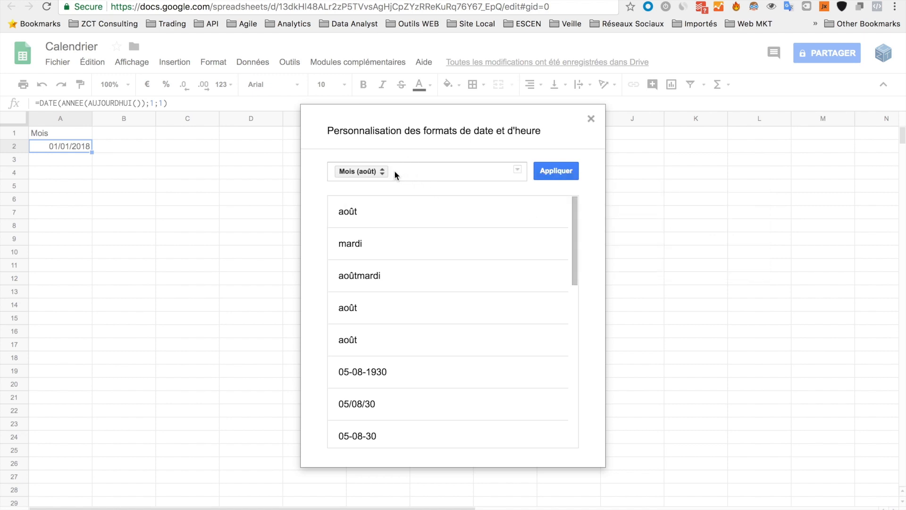
left_click(365, 171)
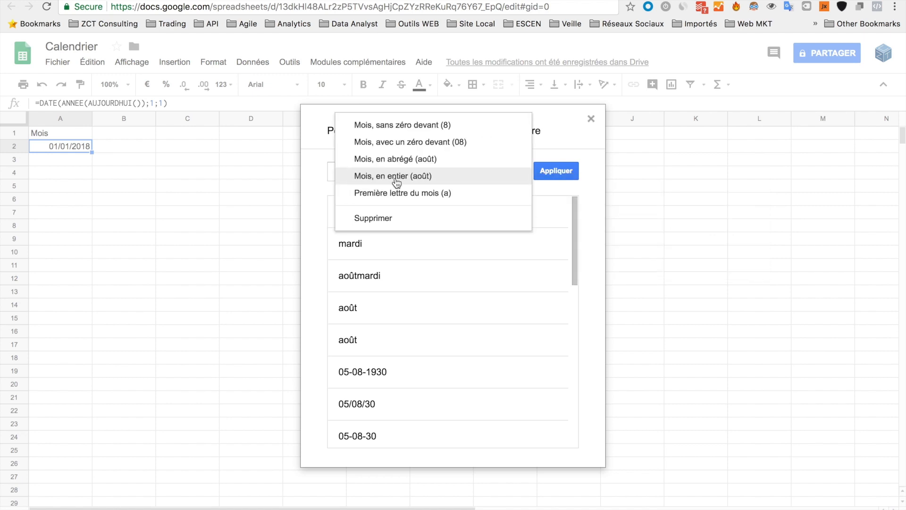
left_click(370, 218)
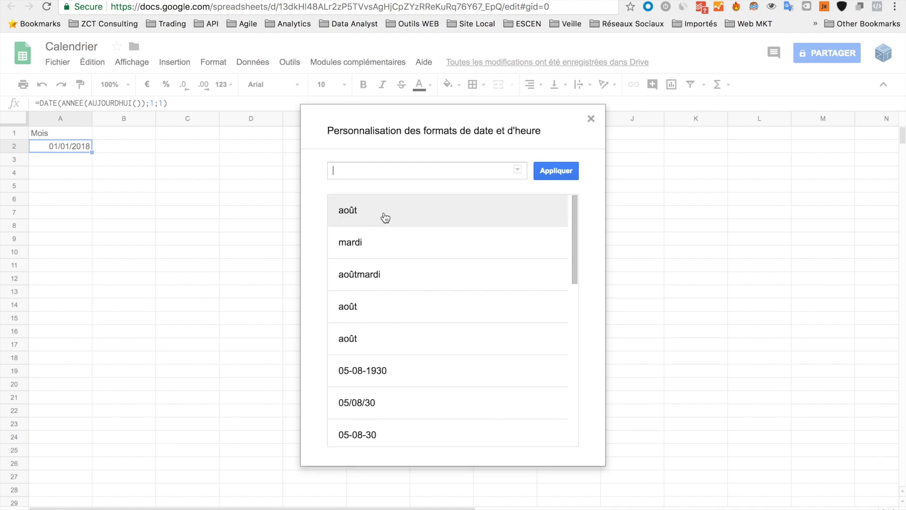
Step: Add a month component shown as the full month name to the custom format and apply it to A2
left_click(518, 170)
left_click(531, 212)
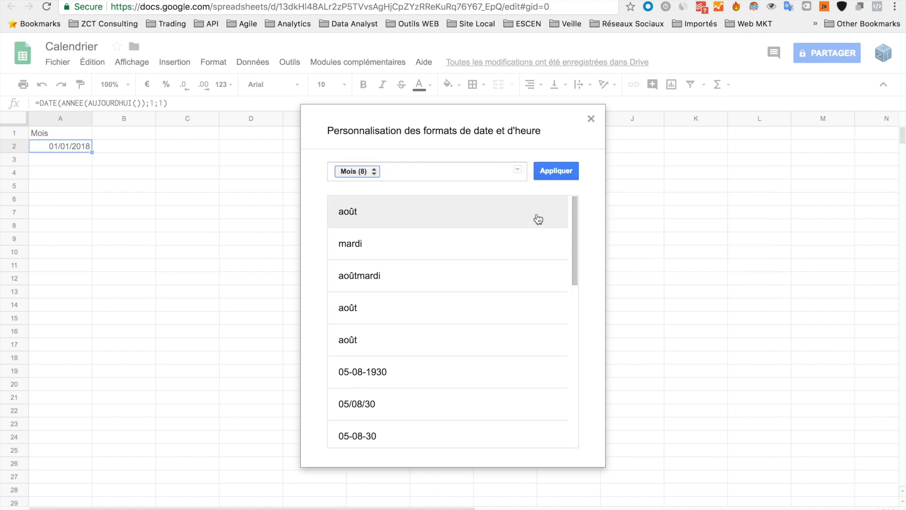
left_click(373, 173)
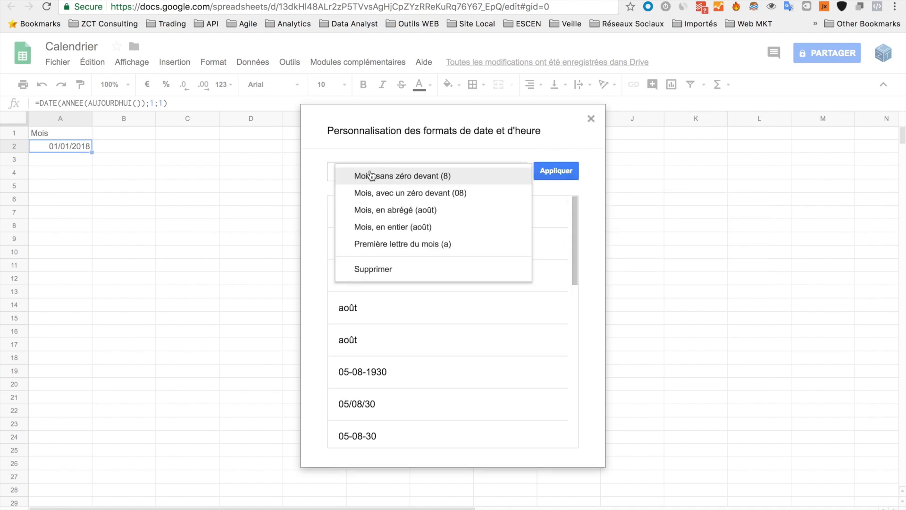
left_click(407, 227)
left_click(565, 172)
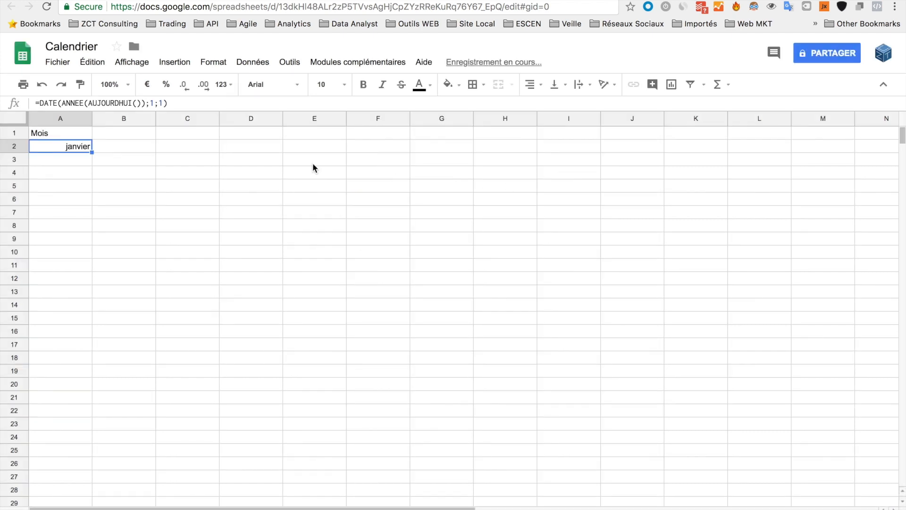
Step: Center the month in cell A2 and make it bold
left_click(532, 85)
left_click(547, 106)
left_click(363, 84)
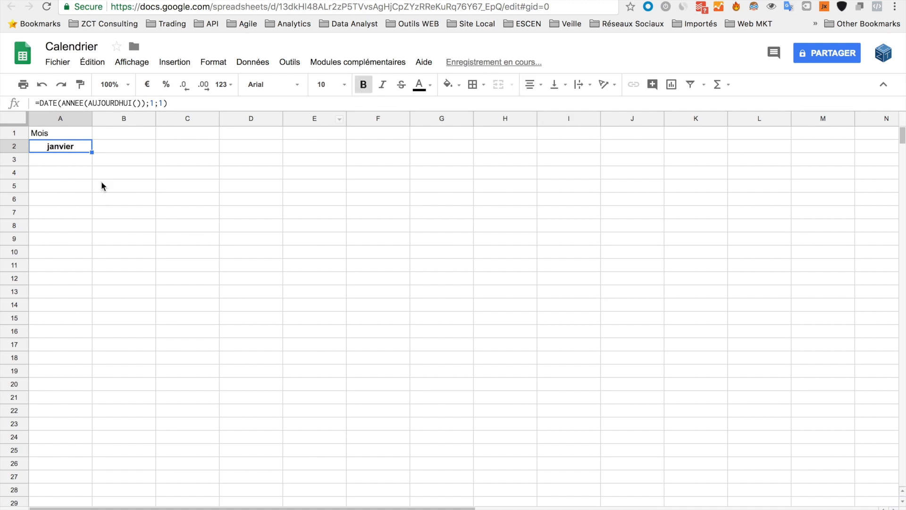
Step: Enter the heading "Jours" in cell C2
left_click(167, 146)
type("Jours")
key("Return")
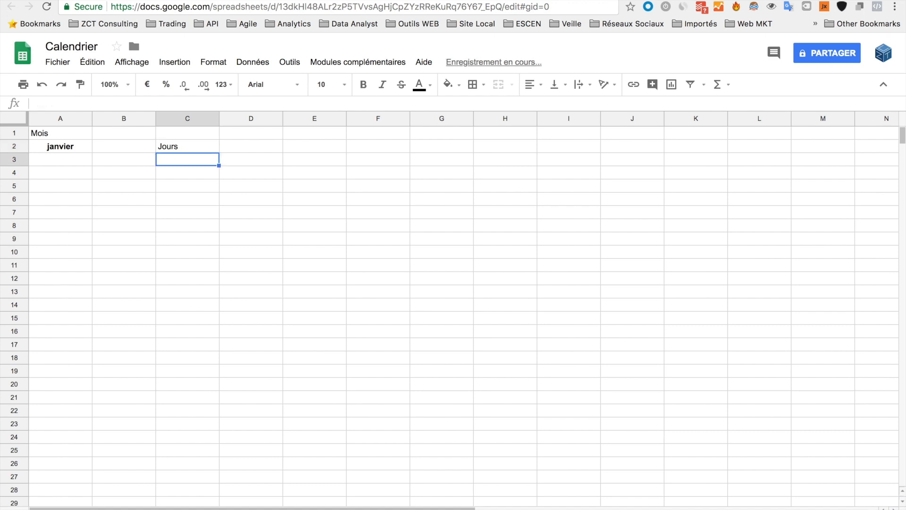
Step: Enter the formula =min(A2) in cell C3, under the Jours heading
type("=")
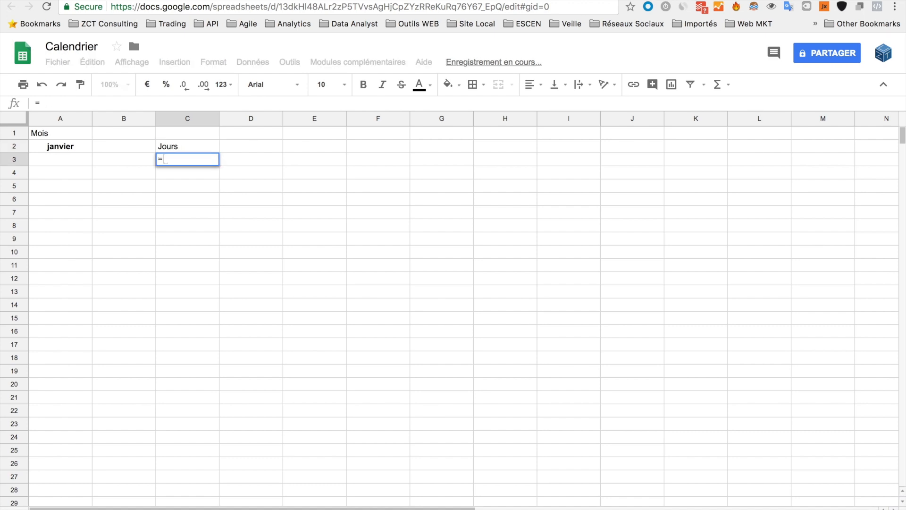
type("min(")
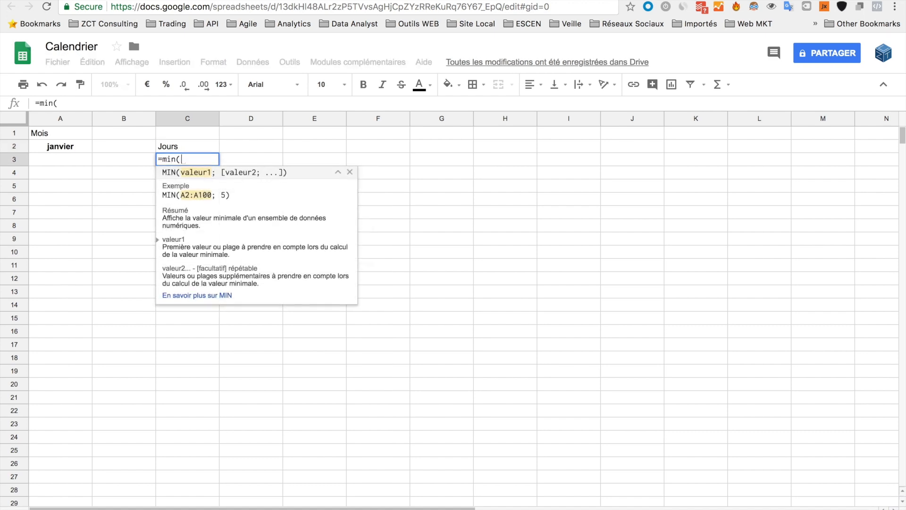
left_click(54, 147)
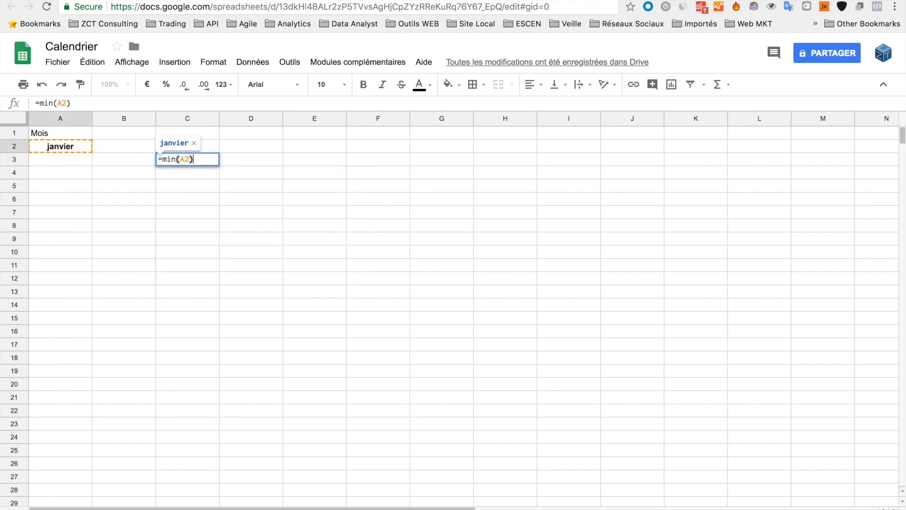
key("Return")
Step: Examine the day argument of the DATE formula in cell A2
left_click(54, 145)
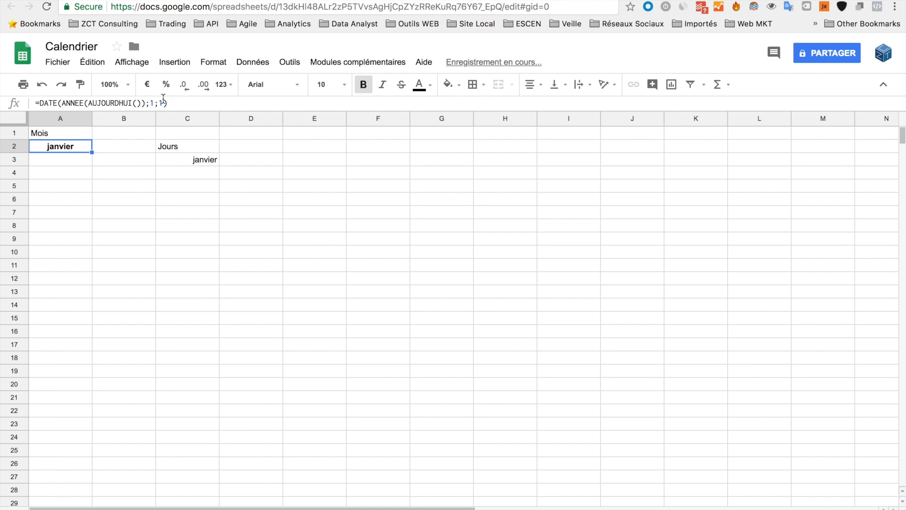
left_click(162, 103)
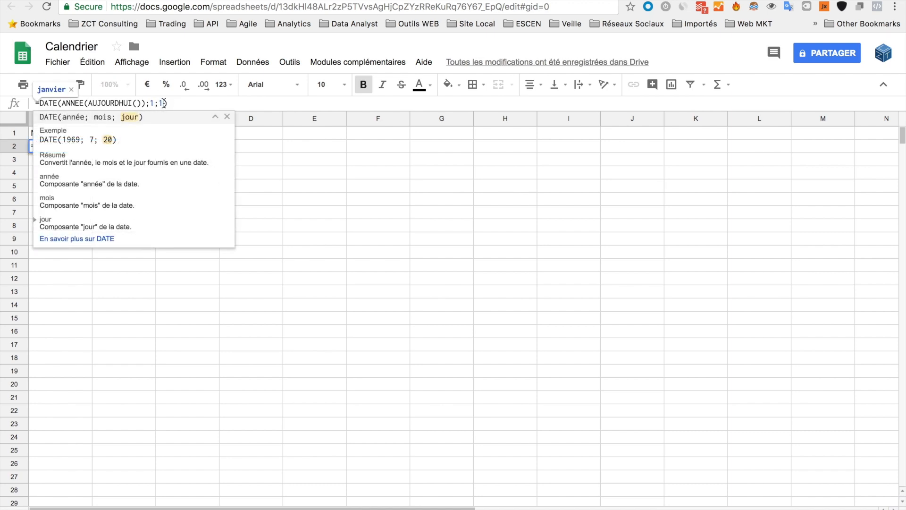
left_click(160, 103)
left_click(170, 102)
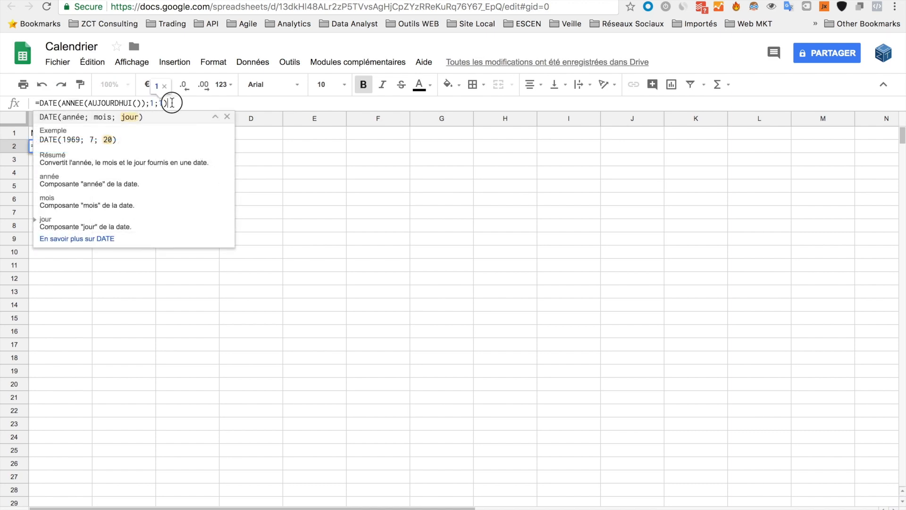
key("Return")
Step: Apply the Date number format to the whole of row 3
left_click(196, 159)
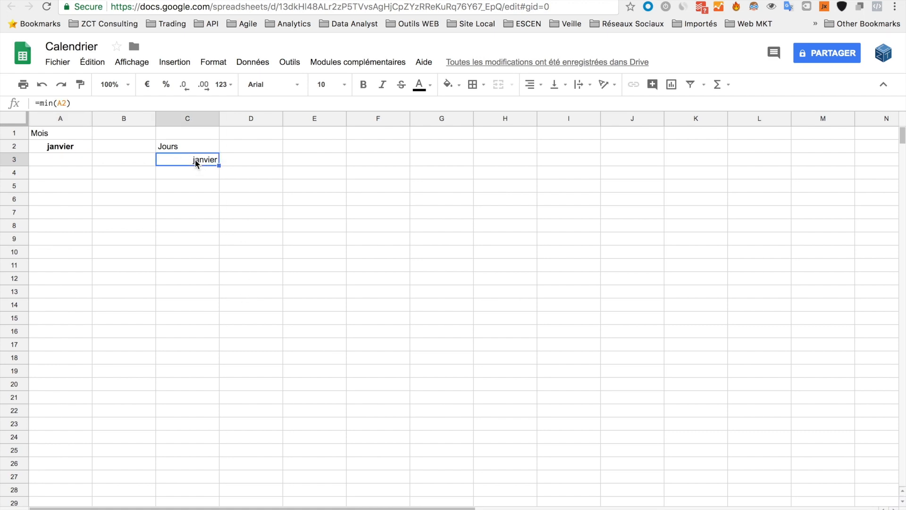
left_click(13, 159)
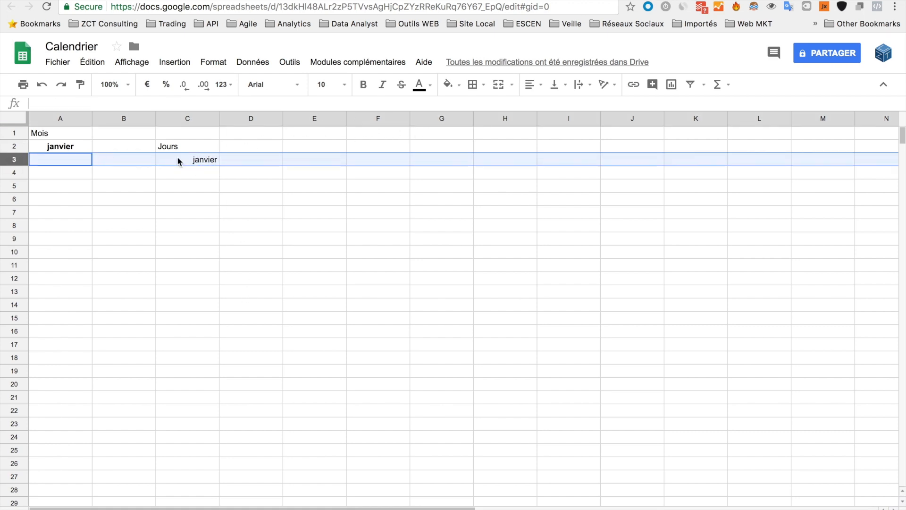
left_click(223, 84)
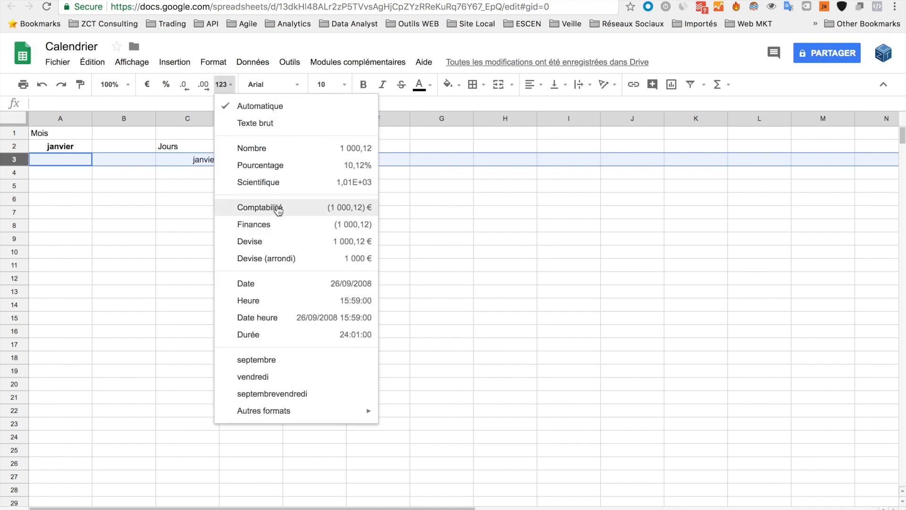
left_click(280, 283)
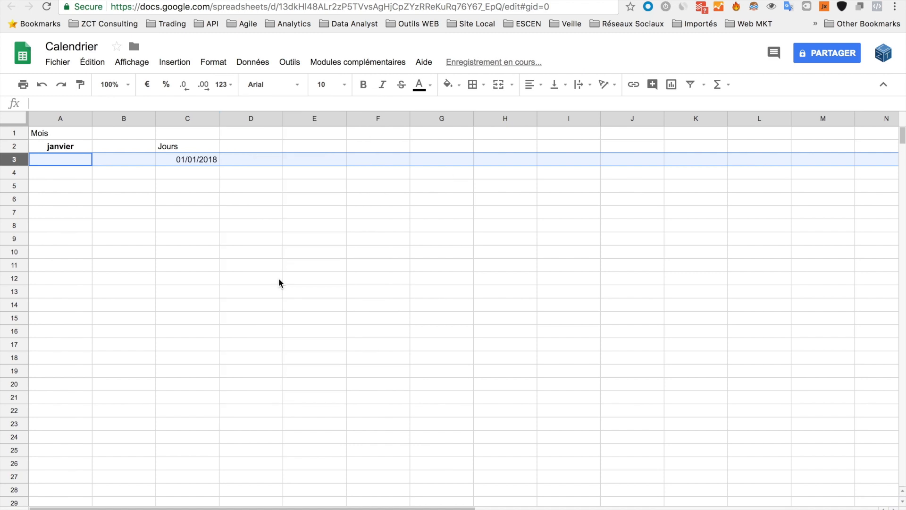
Step: Begin a SI formula in cell D3 with a OU test whose first condition is C3=""
left_click(243, 161)
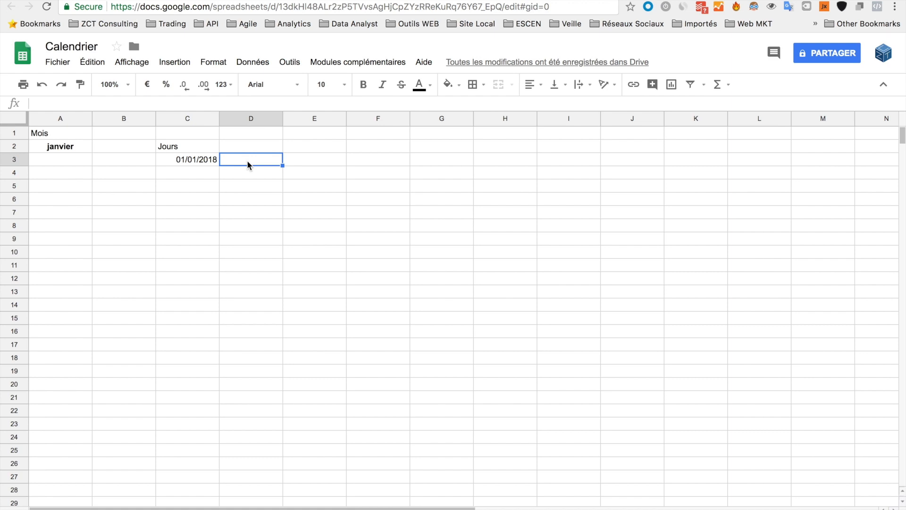
type("=s")
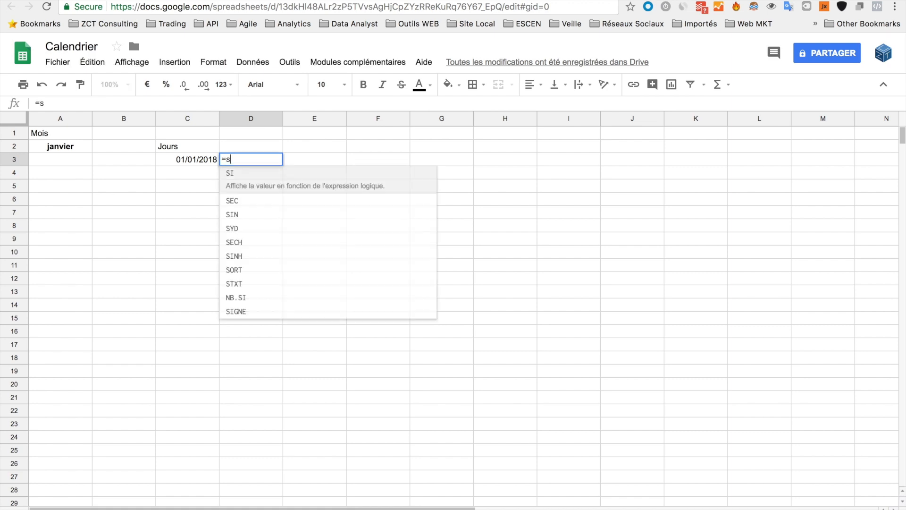
type("i(")
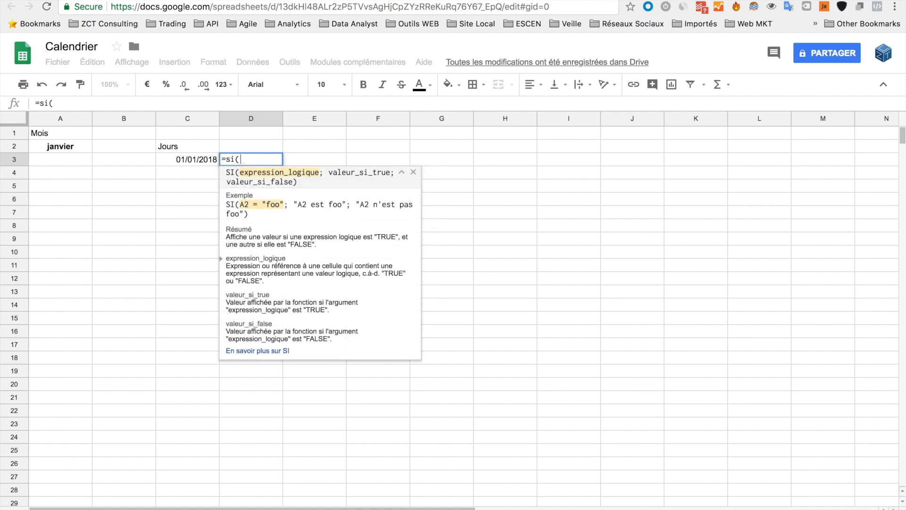
type("ou")
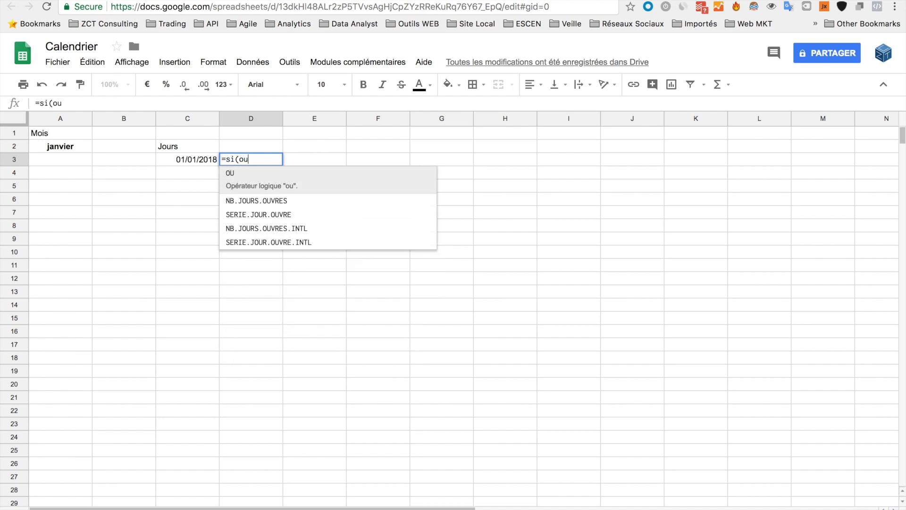
type("(")
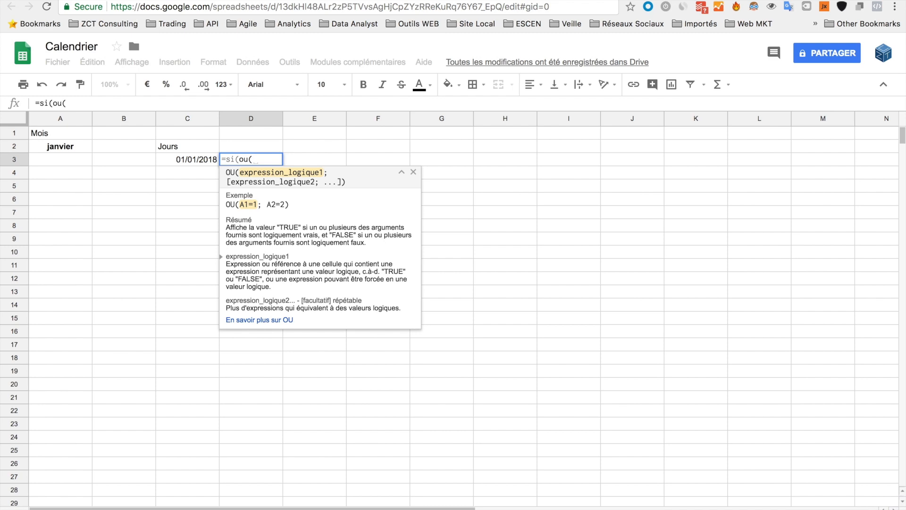
left_click(191, 160)
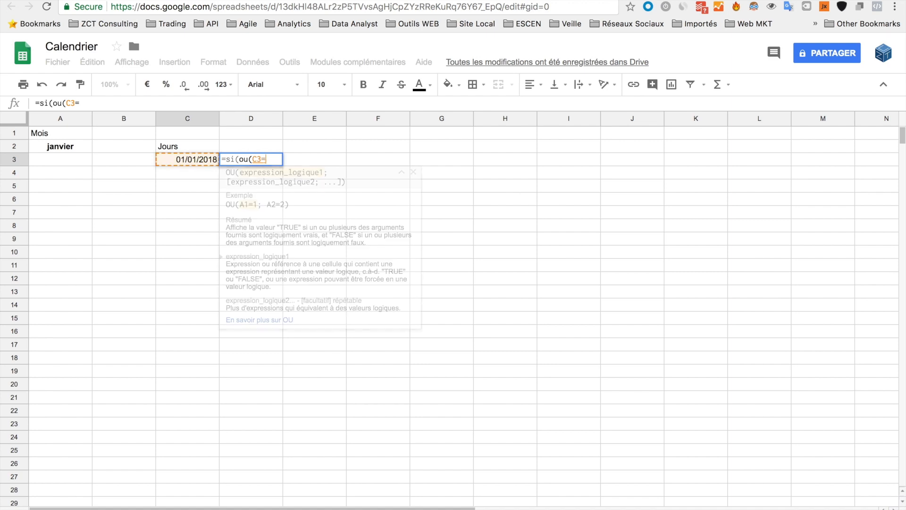
type("=\"\"")
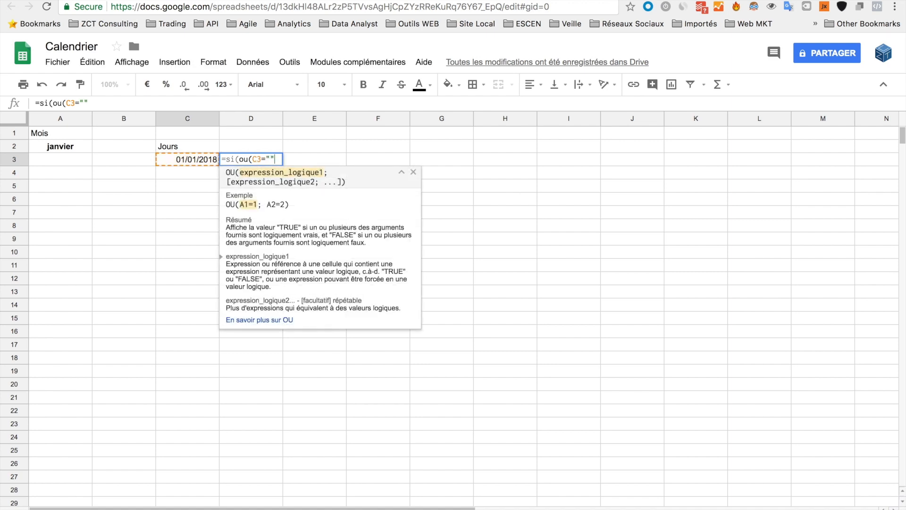
Step: Add FIN.MOIS(C3;0)=C3 as the second OU condition in the D3 formula and close the test
type(";fin.")
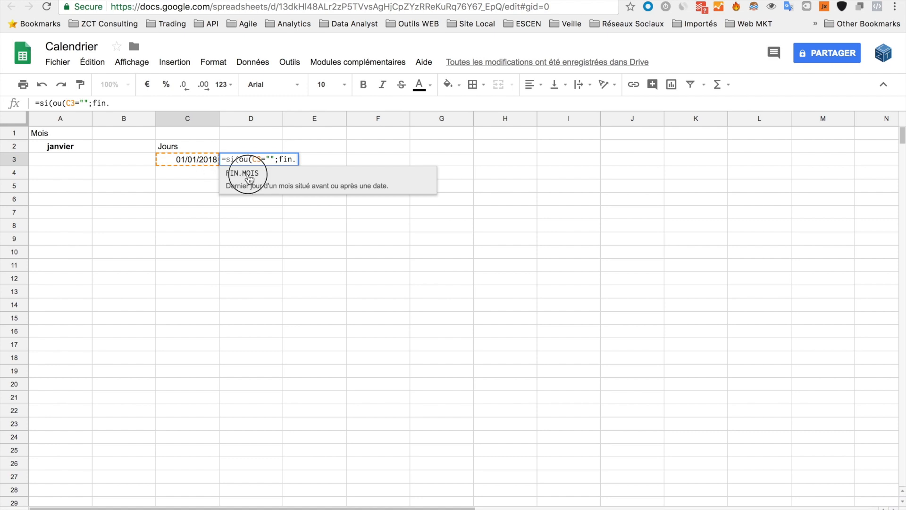
left_click(241, 174)
left_click(183, 163)
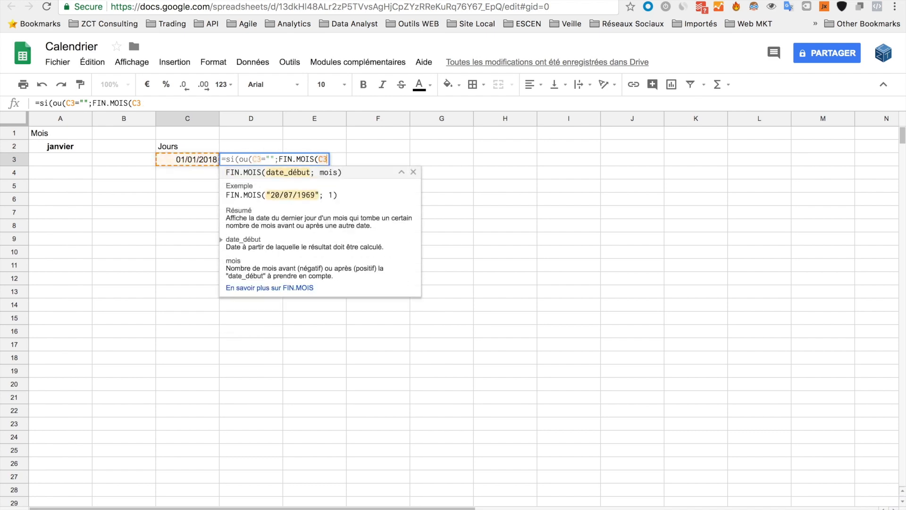
type(";")
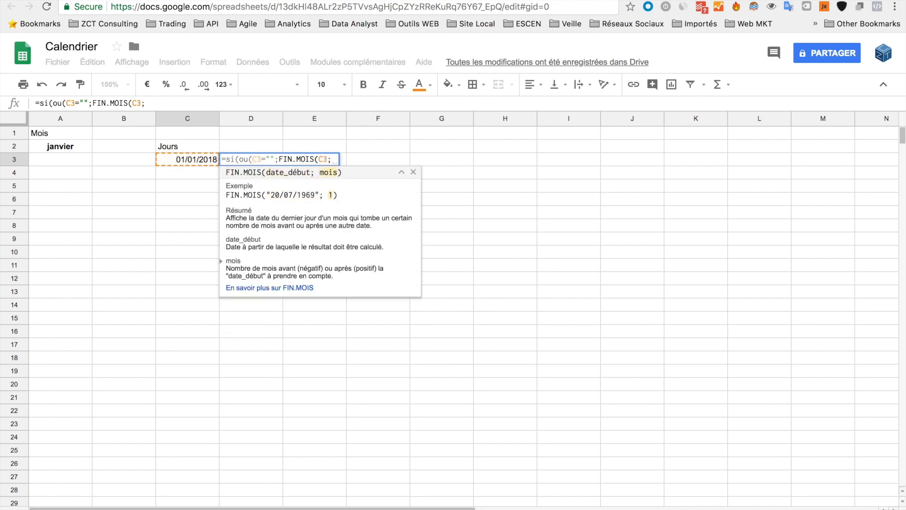
type("0")
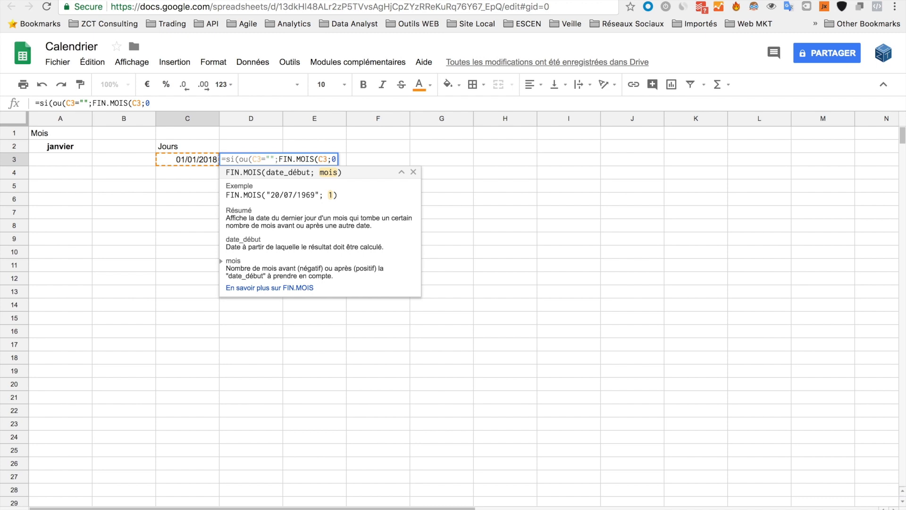
key("BackSpace")
type("1")
key("BackSpace")
type("0)")
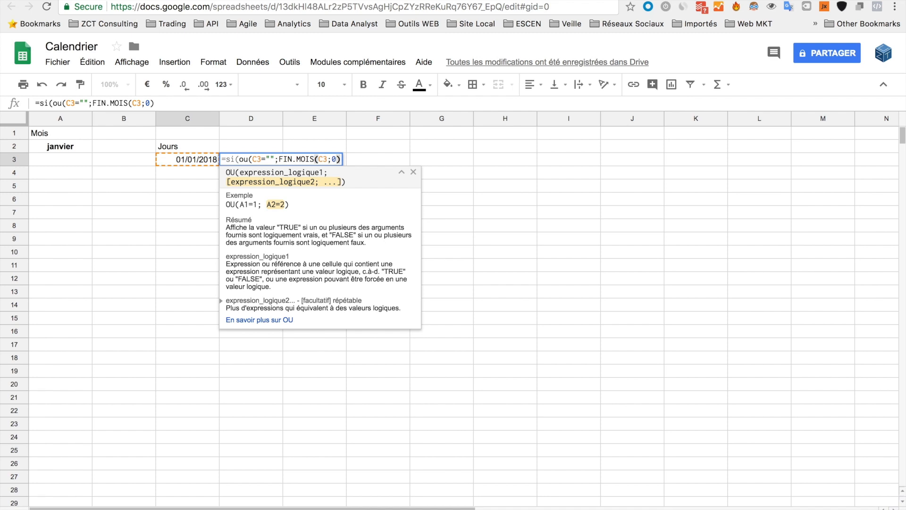
type("=")
left_click(184, 157)
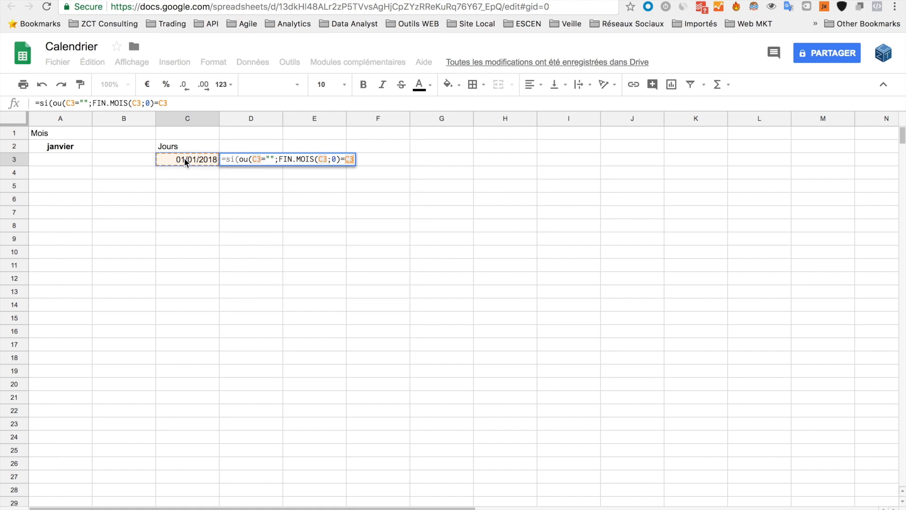
type(")")
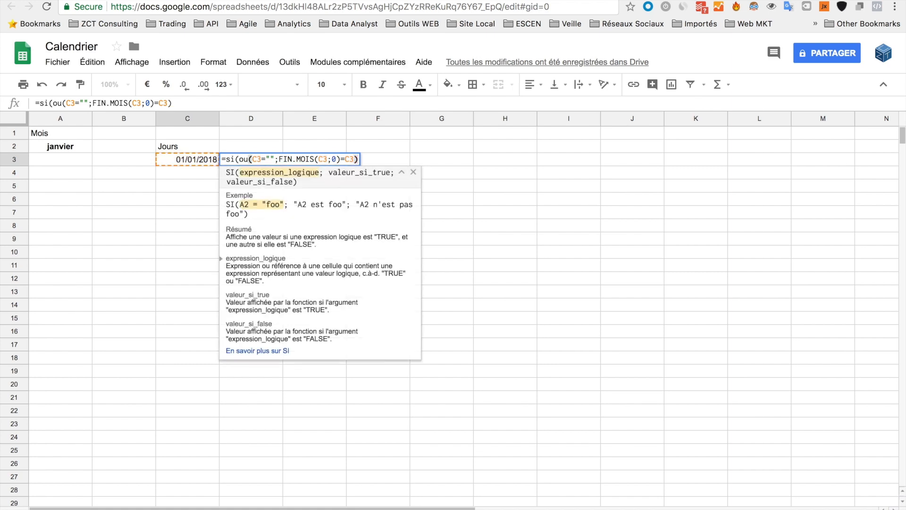
Step: Complete the D3 formula with "" as the true value and C3+1 as the false value
type(";")
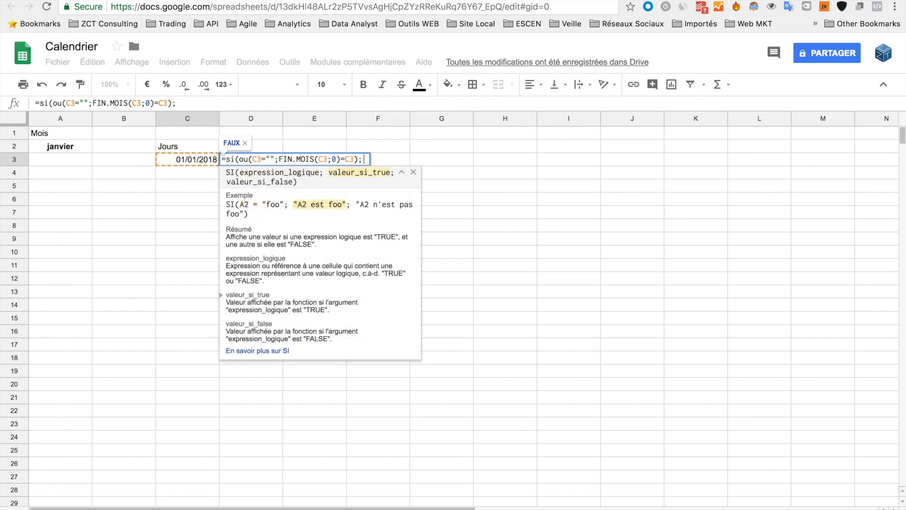
type("\"\";")
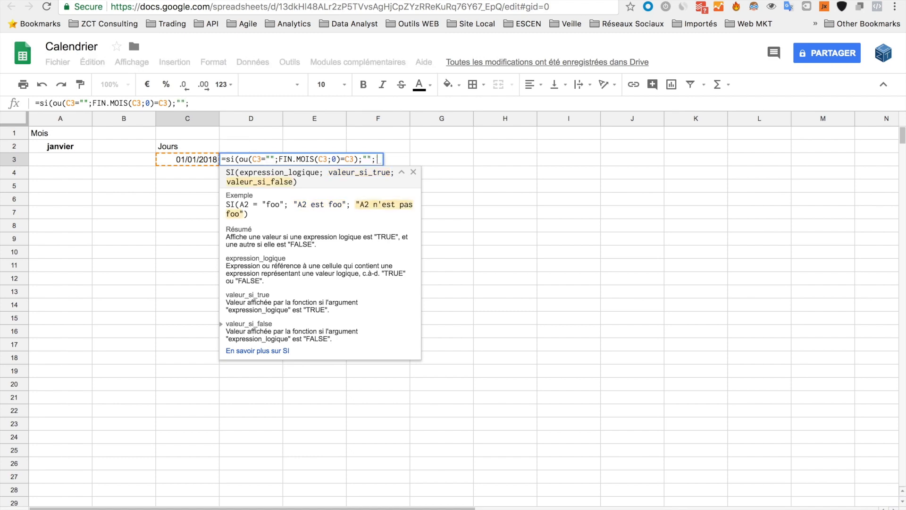
left_click(182, 158)
type("+")
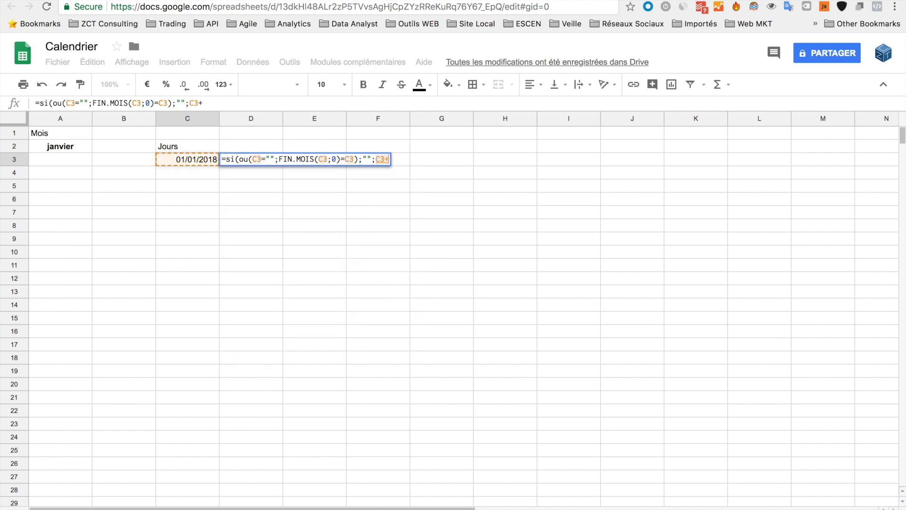
type("1)")
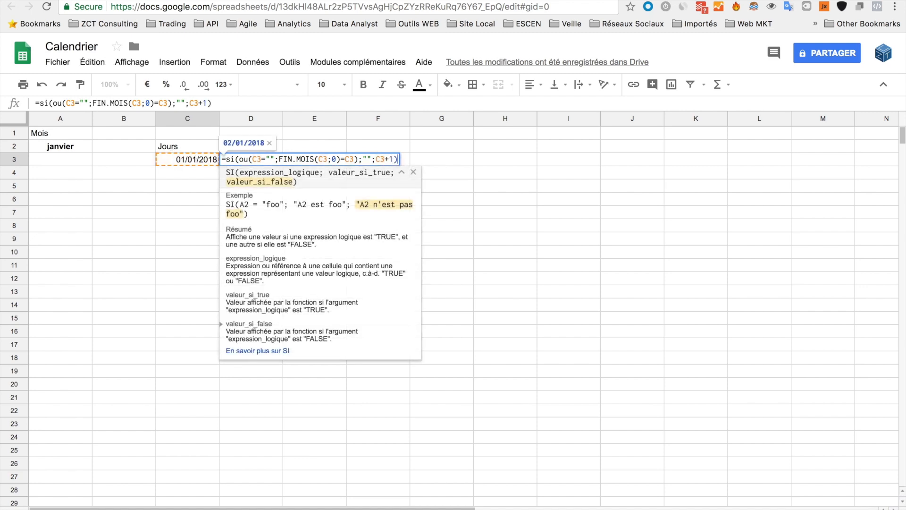
key("Return")
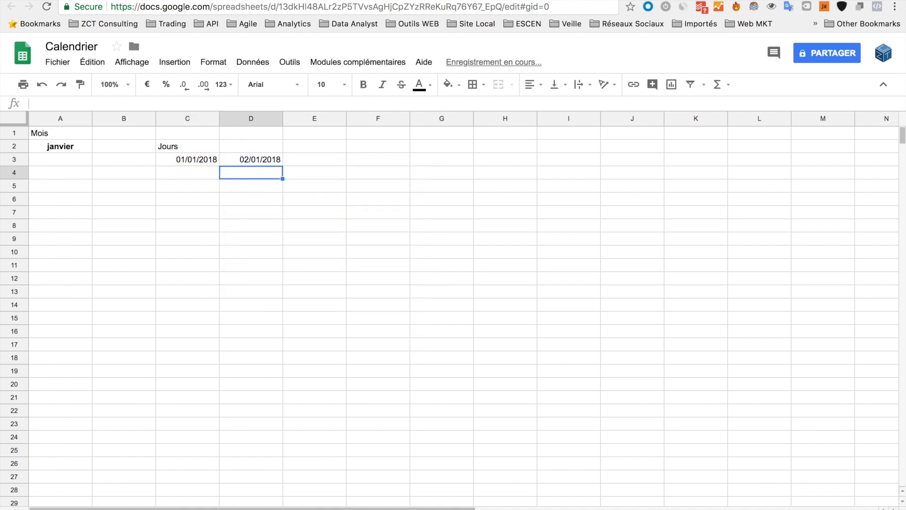
Step: Fill the D3 formula across row 3 up to column Z
left_click(268, 160)
left_click_drag(281, 165, 853, 163)
Step: Insert 12 columns to the right of column Z and extend the row 3 date formula from Z3 to AL3
left_click_drag(821, 118, 130, 122)
right_click(130, 122)
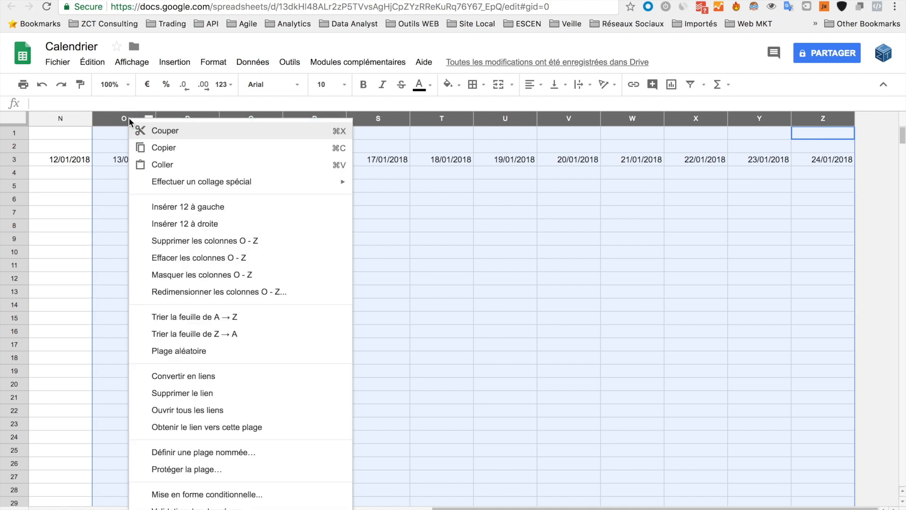
left_click(225, 224)
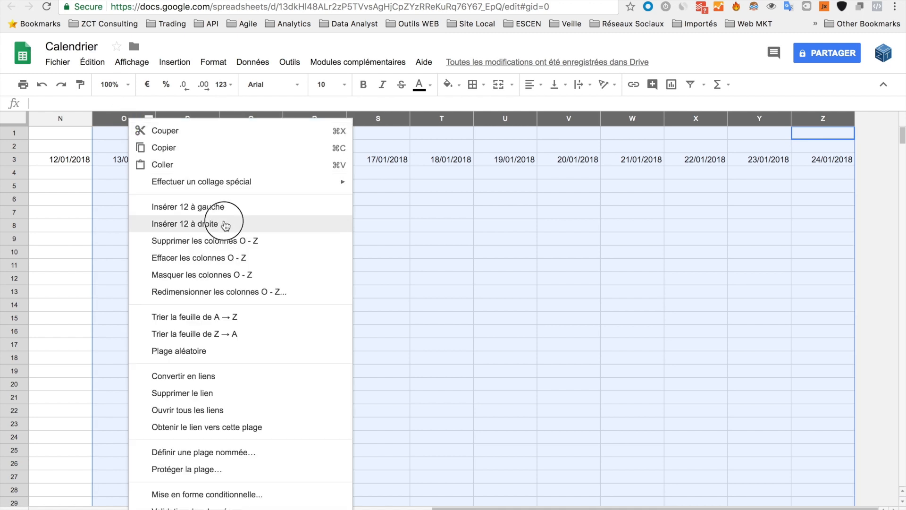
left_click(79, 162)
left_click_drag(92, 166, 843, 163)
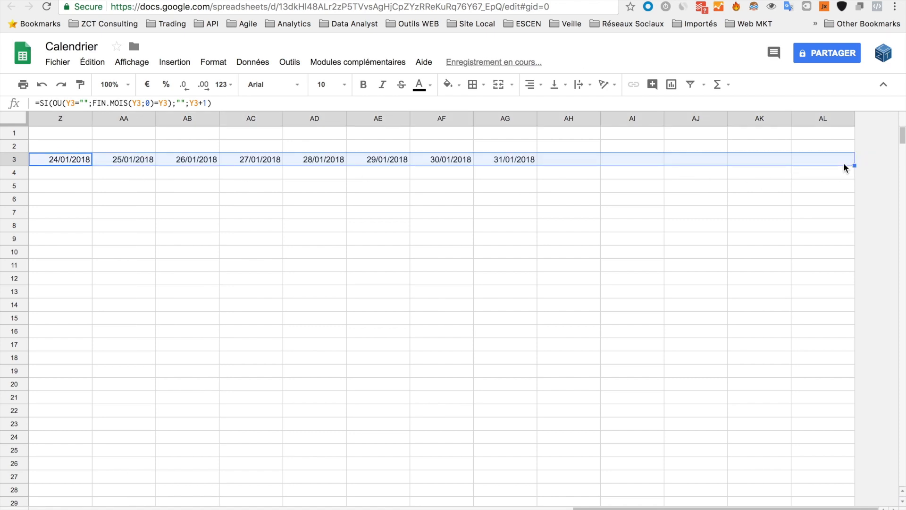
Step: Examine the formulas in row 3 around the end of the month, from AG3 to AL3
left_click(519, 162)
left_click(567, 160)
left_click(617, 158)
left_click(687, 159)
left_click(785, 160)
left_click(840, 161)
left_click(570, 159)
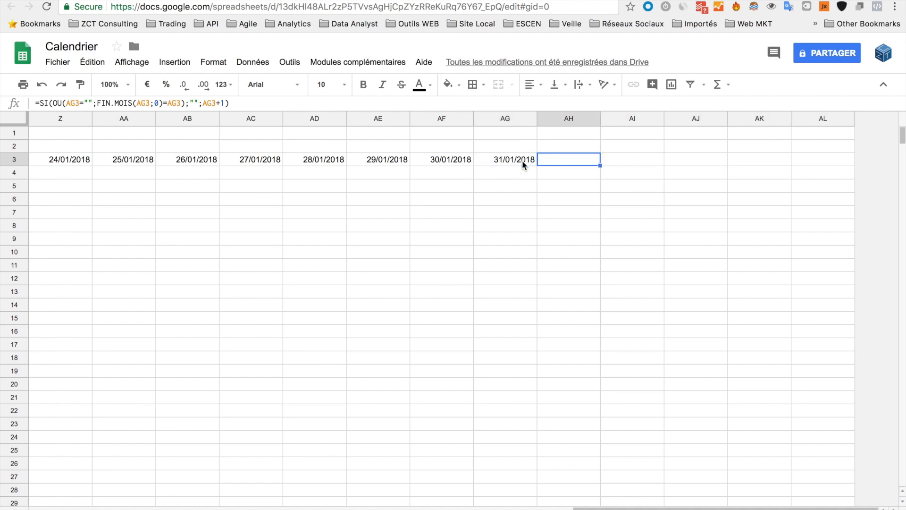
left_click(509, 165)
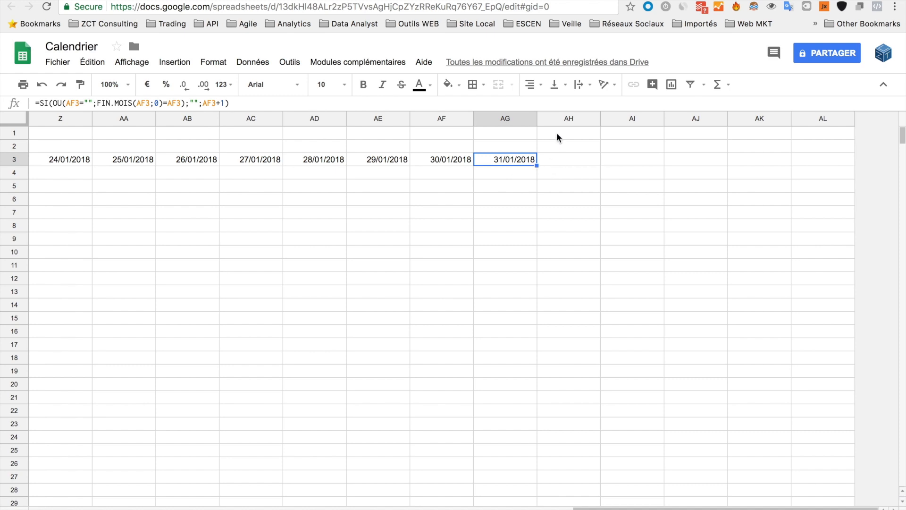
Step: Delete the empty columns AH to AL after the last date of the month
left_click_drag(558, 122, 824, 119)
right_click(558, 121)
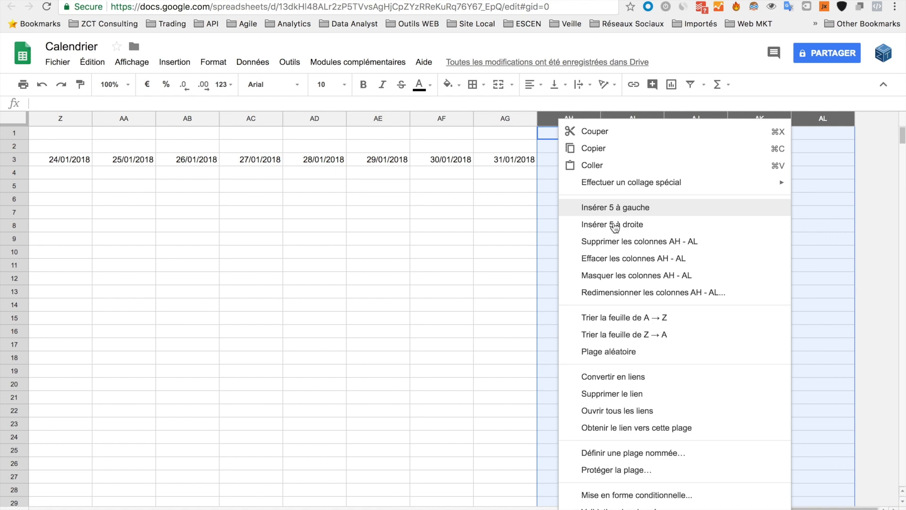
left_click(631, 242)
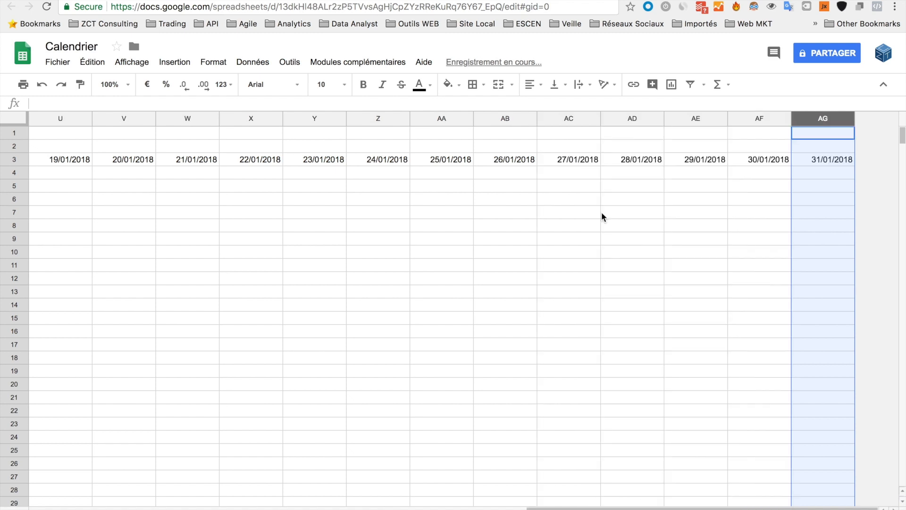
Step: Center the contents of the whole date row, row 3, horizontally
left_click(614, 163)
key("Home")
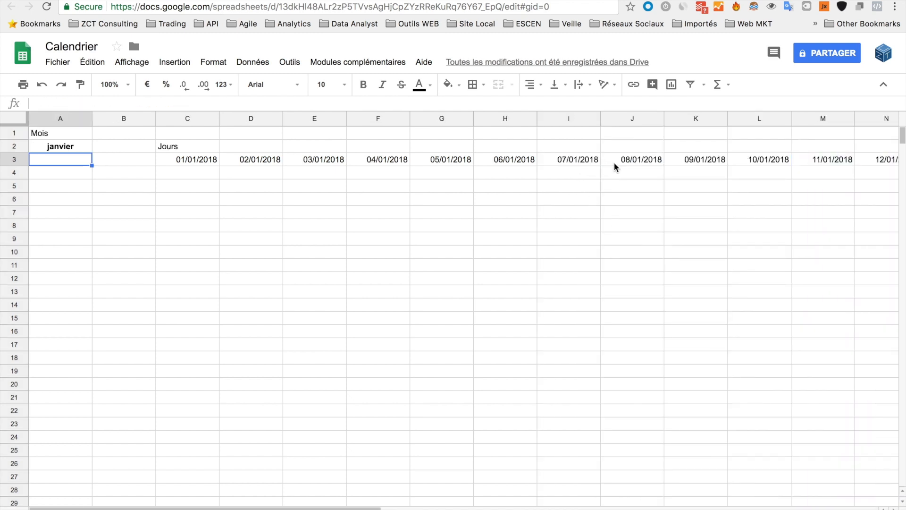
key("Right")
key("Right")
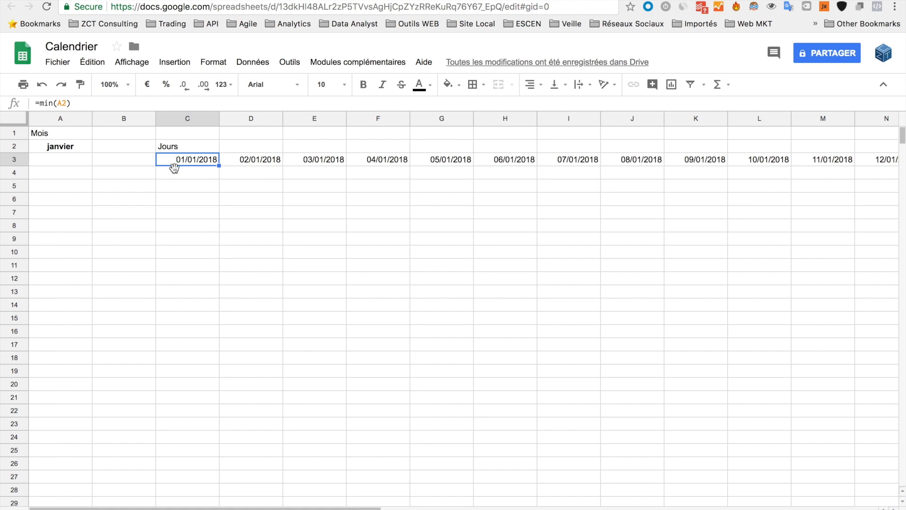
left_click(15, 159)
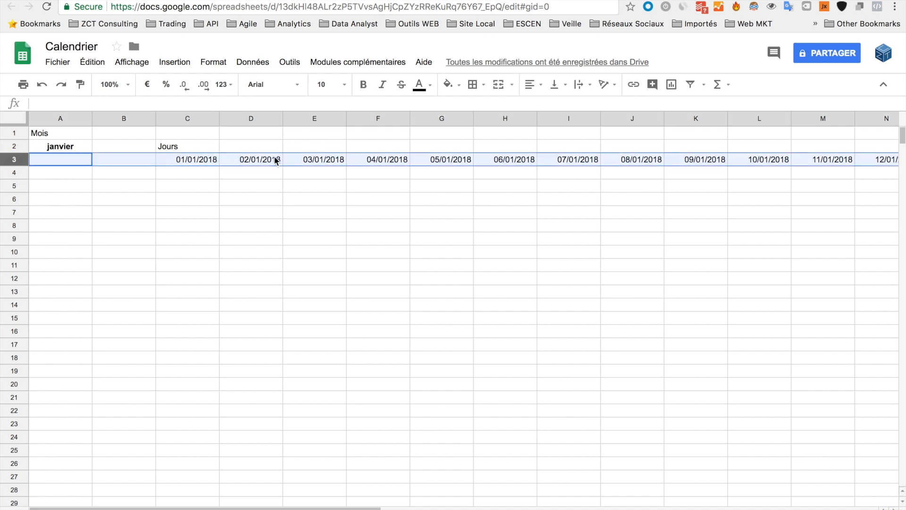
left_click(531, 84)
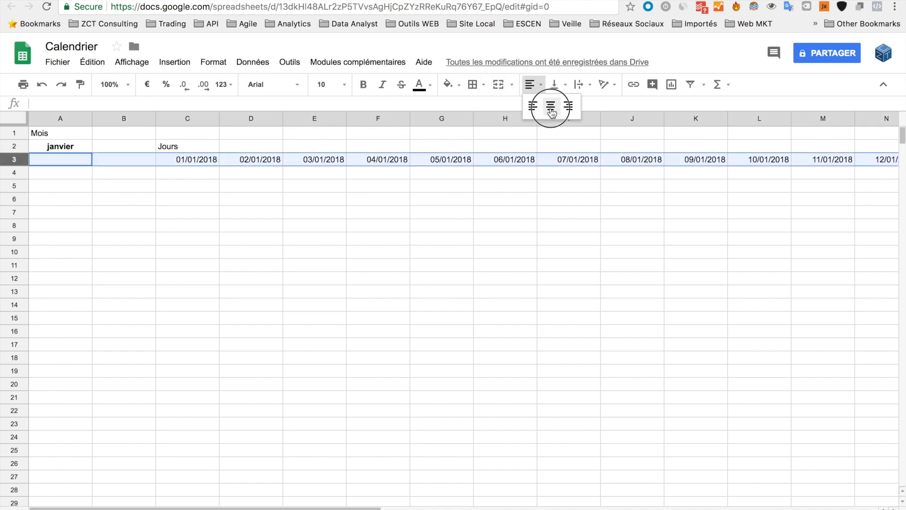
left_click(551, 106)
left_click(167, 177)
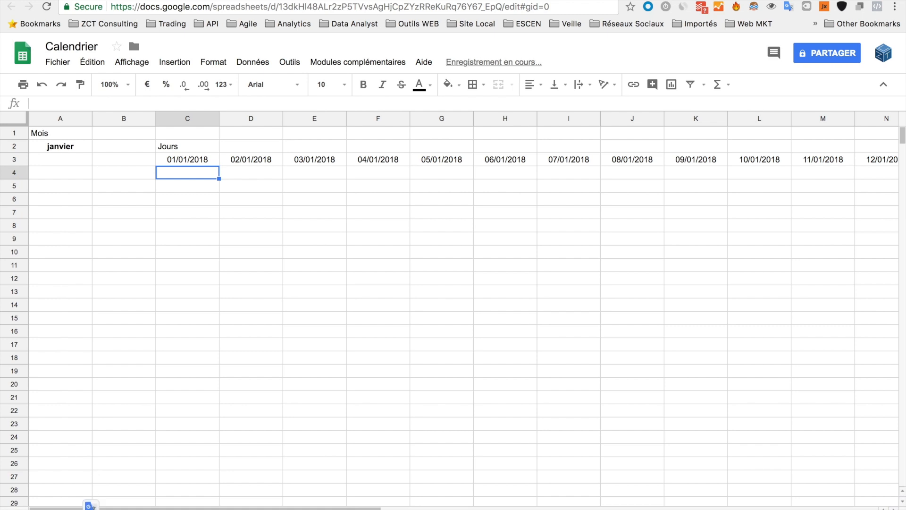
Step: Duplicate the January sheet and set the month argument of the A2 DATE formula to 2 in the copy
right_click(111, 509)
left_click(121, 357)
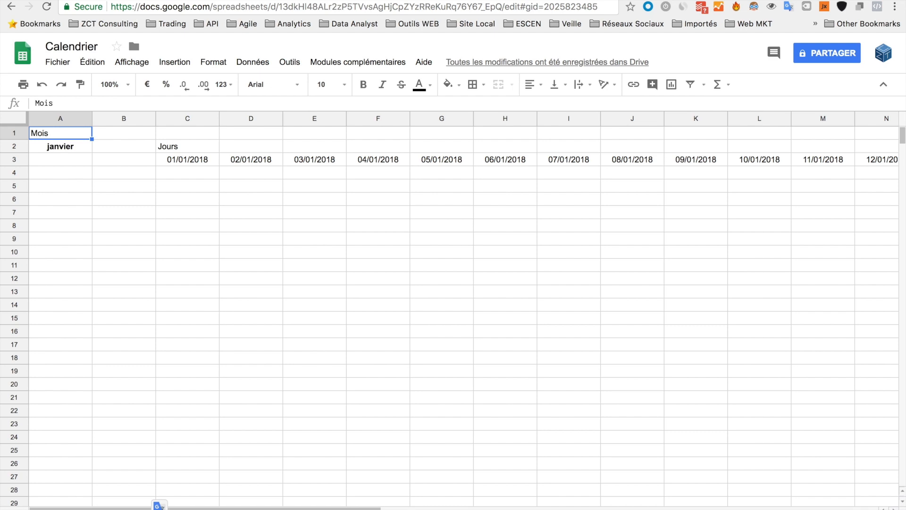
left_click(48, 148)
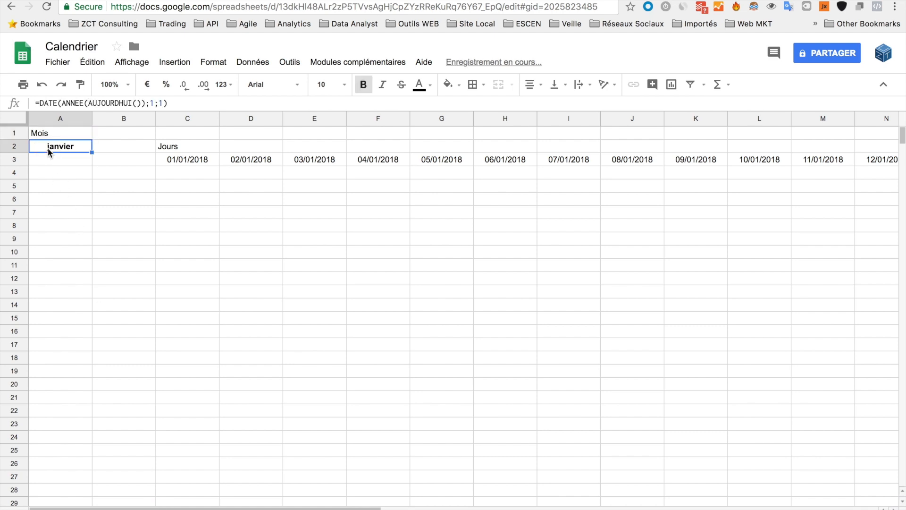
left_click(154, 103)
key("BackSpace")
type("2")
key("Return")
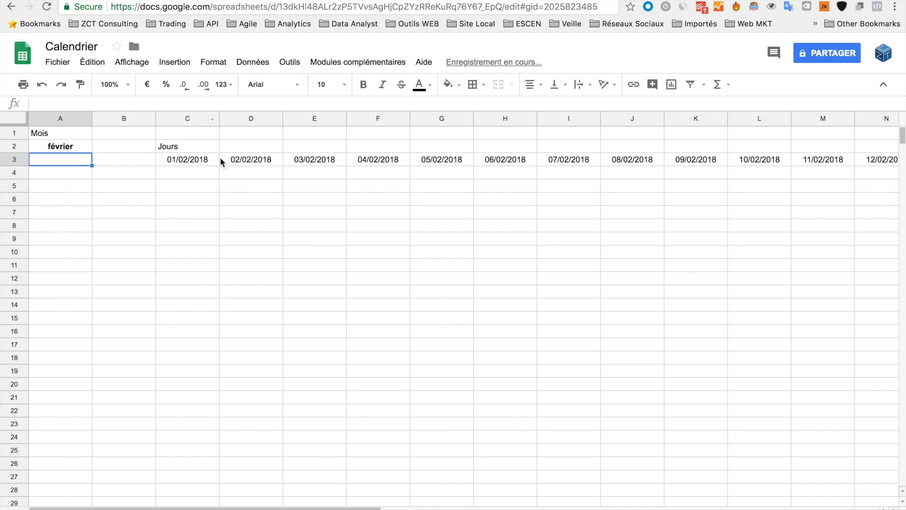
Step: Examine the February dates in row 3 from C3 through to the end of the month
left_click(210, 161)
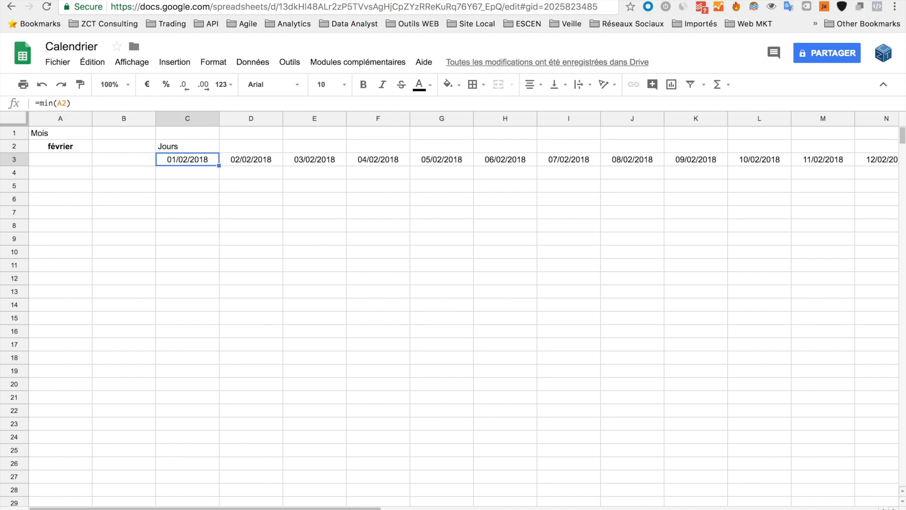
key("Right")
key("Right")
key("Right")
key("Right")
key("Right")
key("Right")
key("Right")
key("Right")
key("Right")
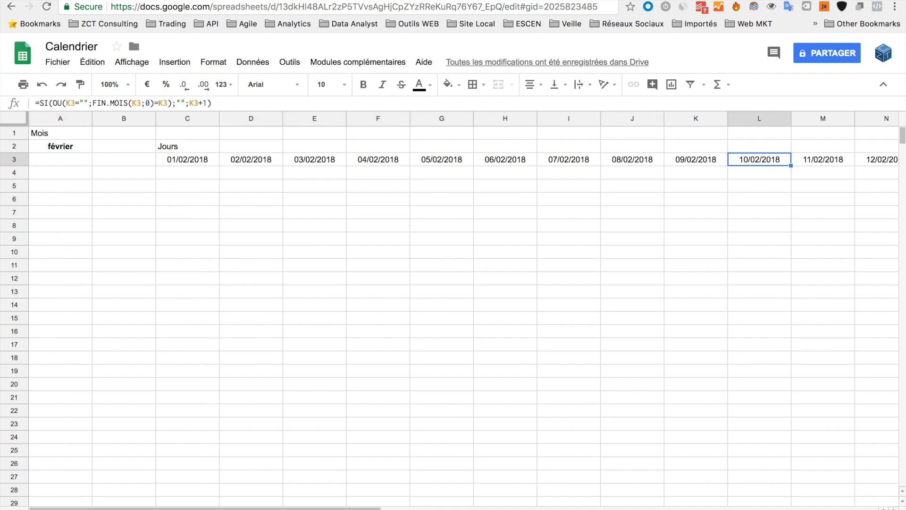
key("super+Right")
key("Left")
key("Left")
key("Left")
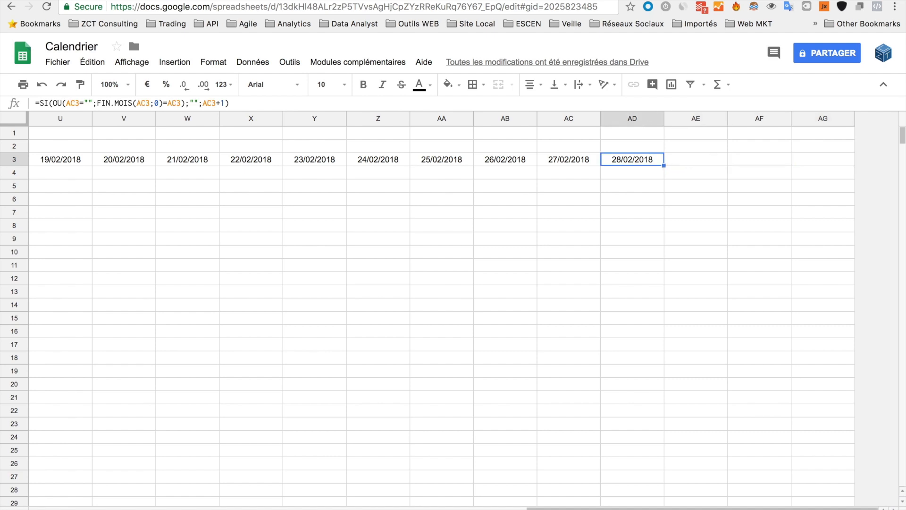
key("super+Left")
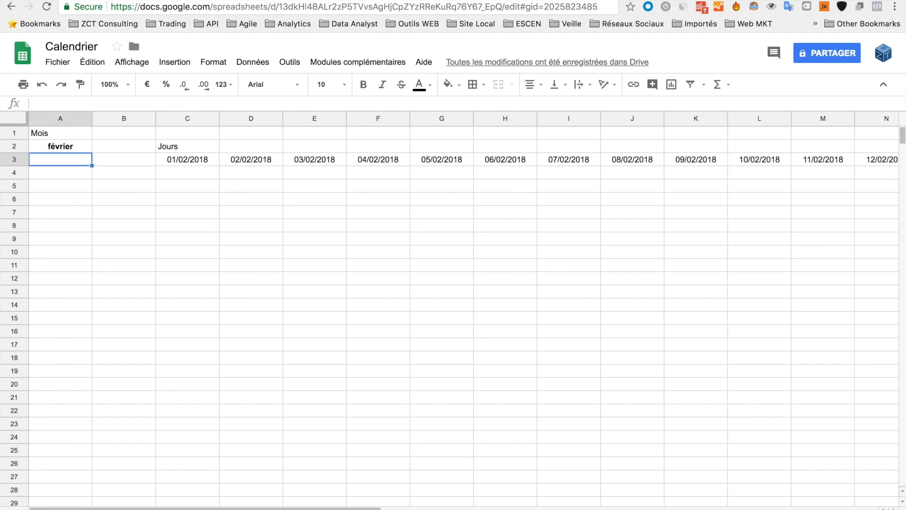
Step: Duplicate the February sheet and set the month argument of the A2 DATE formula to 3 in the copy
right_click(165, 509)
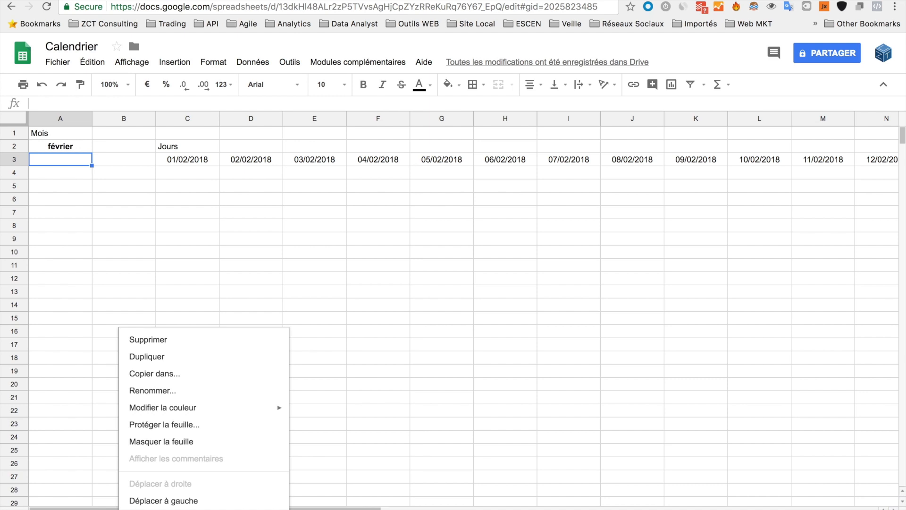
left_click(176, 361)
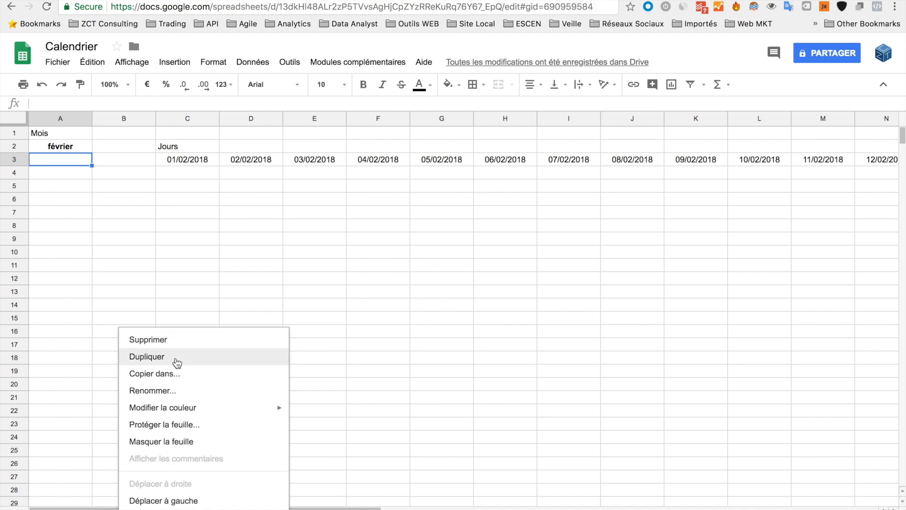
left_click(61, 147)
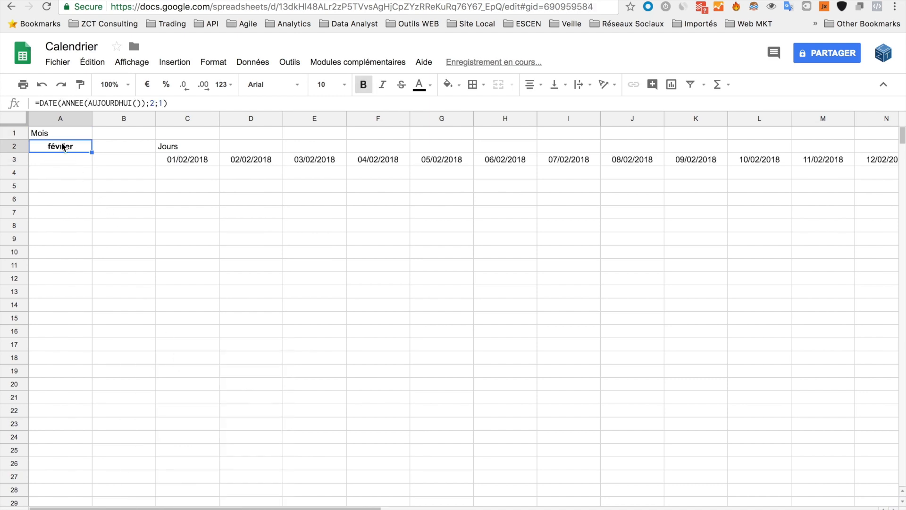
left_click(154, 104)
key("BackSpace")
type("3")
key("Return")
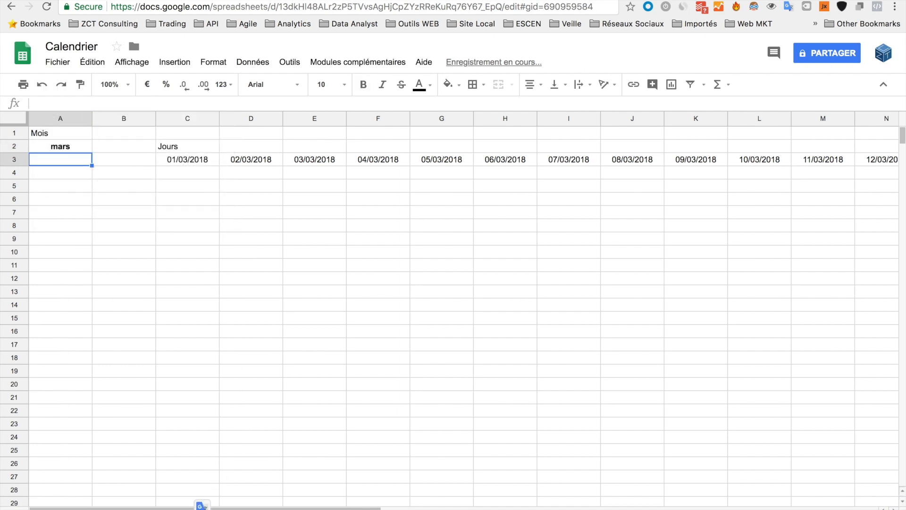
Step: Compare the January sheet with the March sheet and review March's row 3 dates through to column AG
left_click(108, 192)
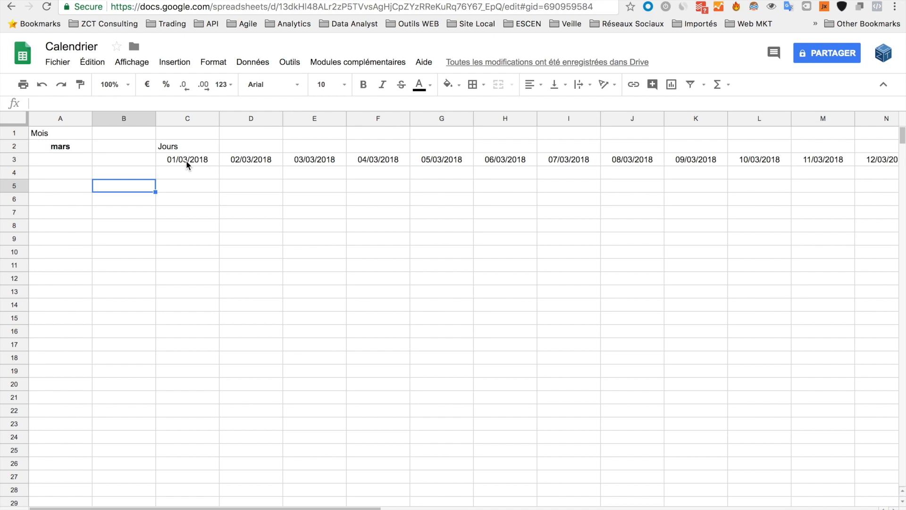
key("alt+Up")
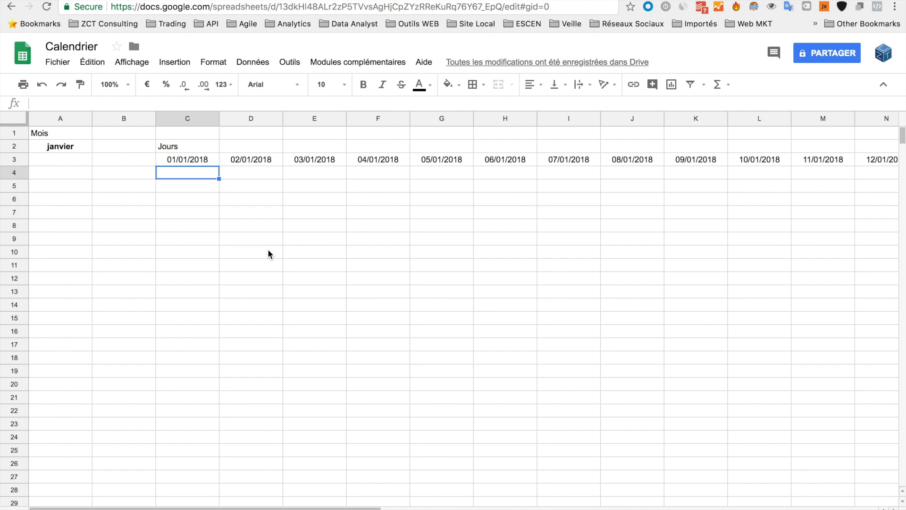
left_click(175, 509)
left_click(170, 163)
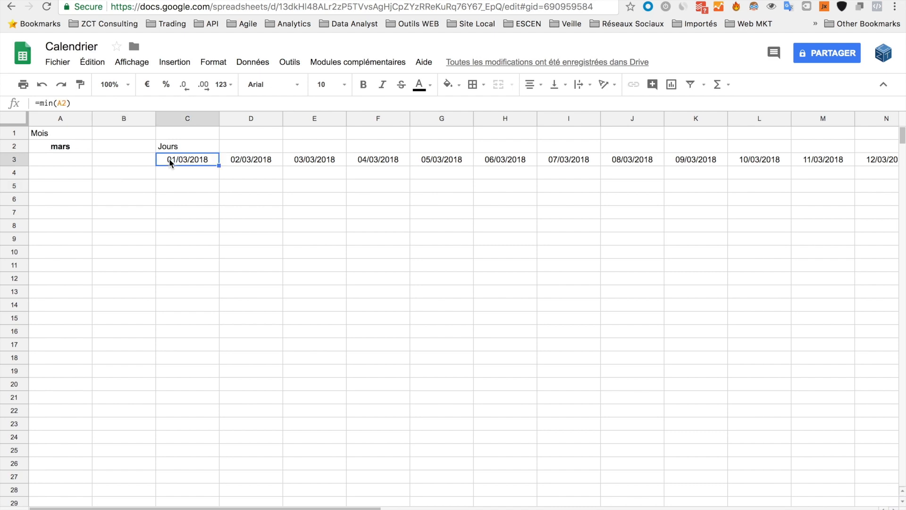
key("ctrl+shift+Right")
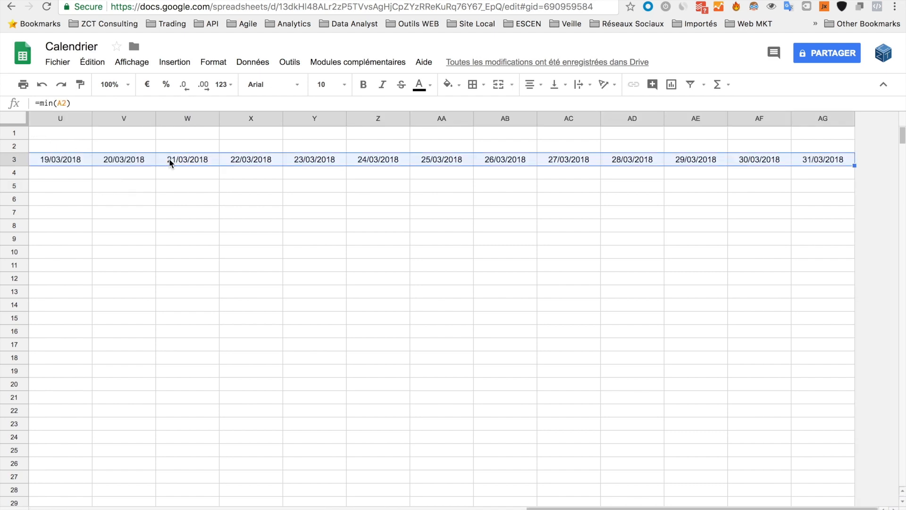
key("ctrl+Left")
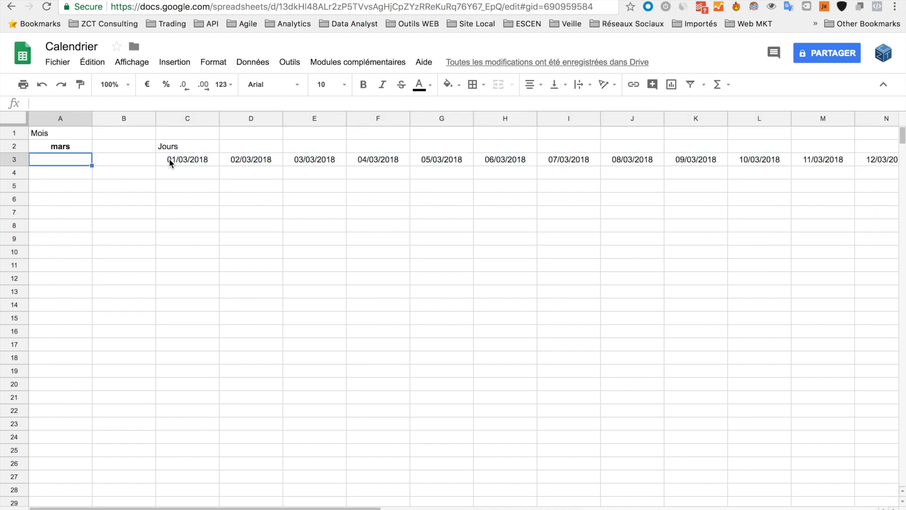
Step: Delete rows 21 to 1000 from the March sheet
left_click(12, 397)
key("ctrl+shift+Down")
right_click(12, 397)
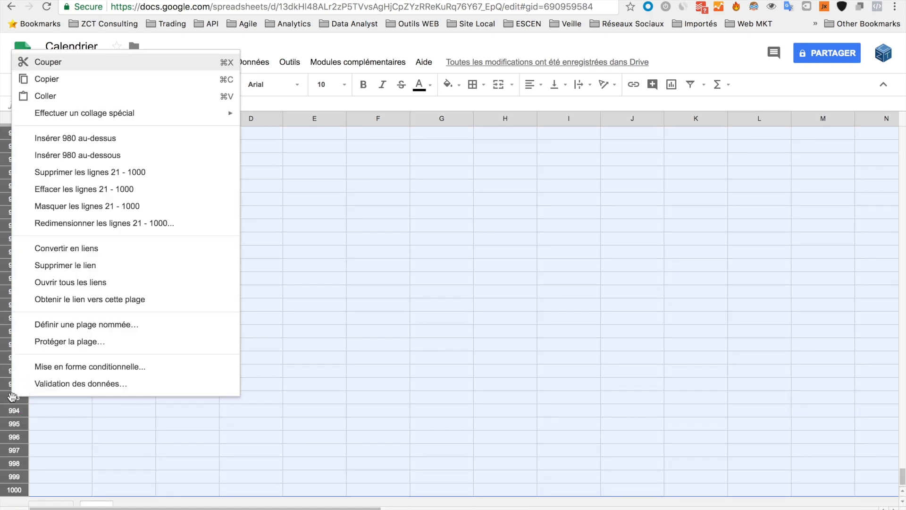
left_click(72, 173)
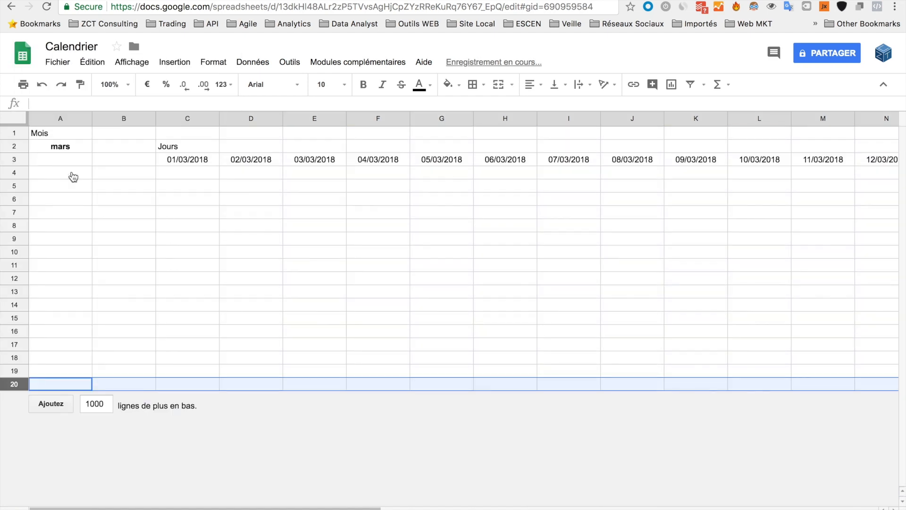
left_click(194, 217)
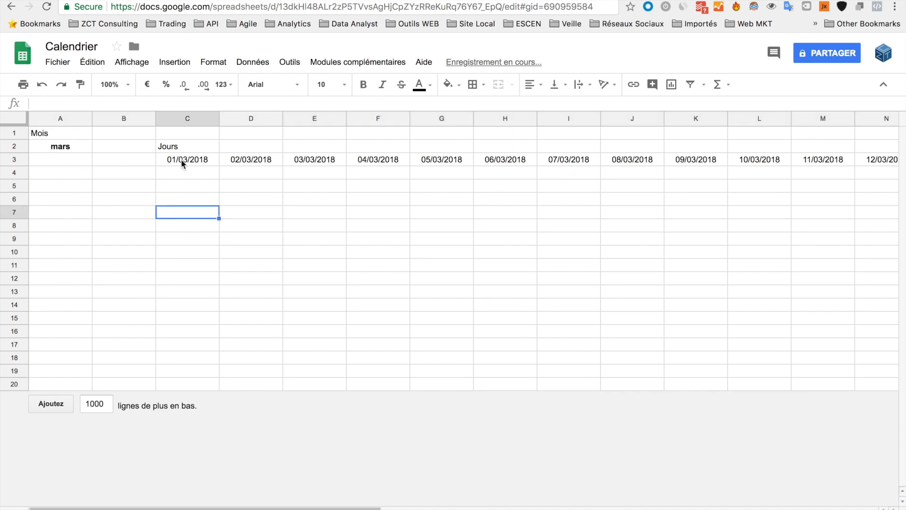
Step: Rotate the text in columns C to AG vertically upward and fit the column widths to their contents
left_click(183, 119)
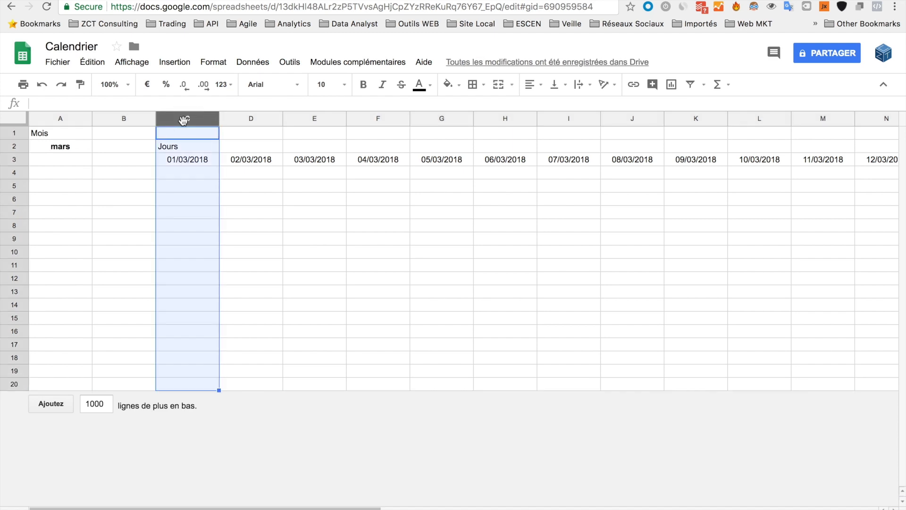
key("super+shift+Right")
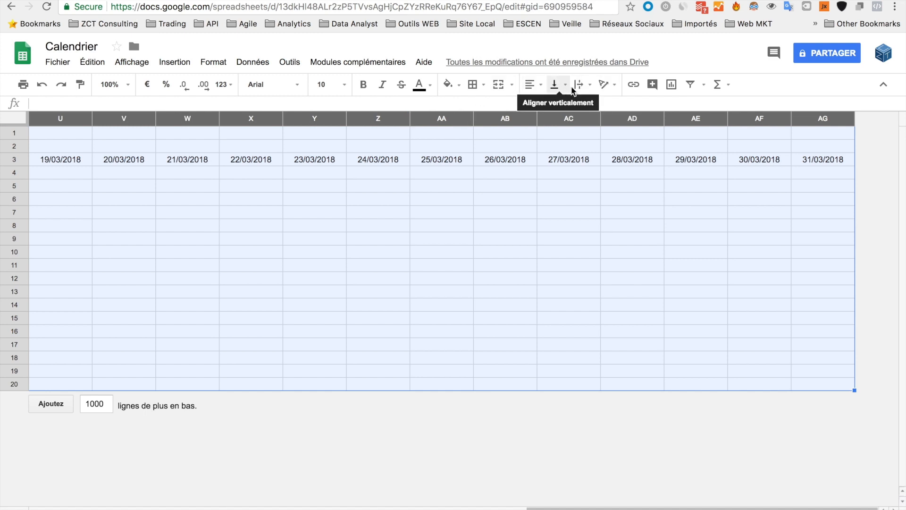
left_click(604, 84)
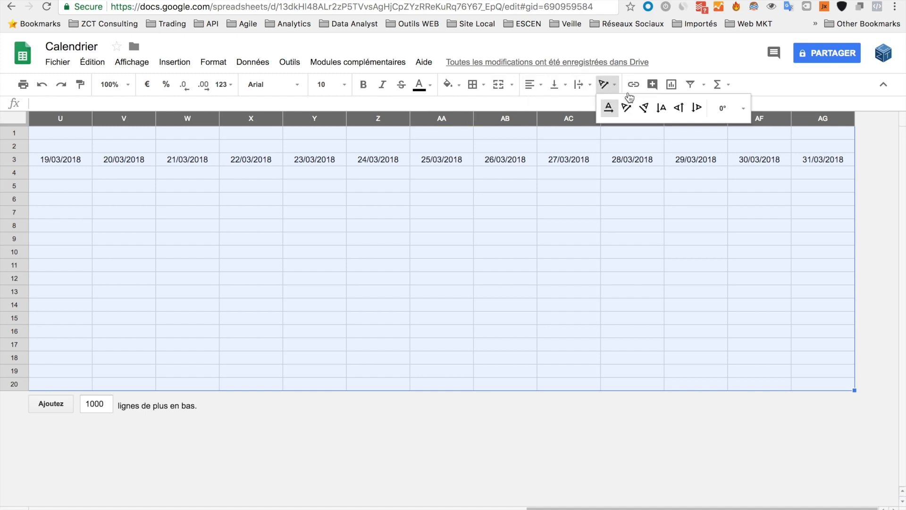
left_click(680, 109)
double_click(601, 118)
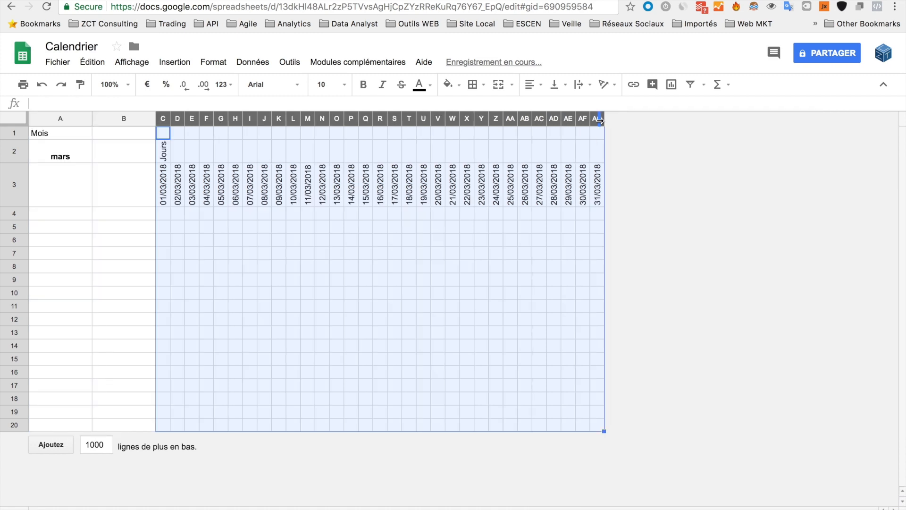
left_click(187, 218)
key("Home")
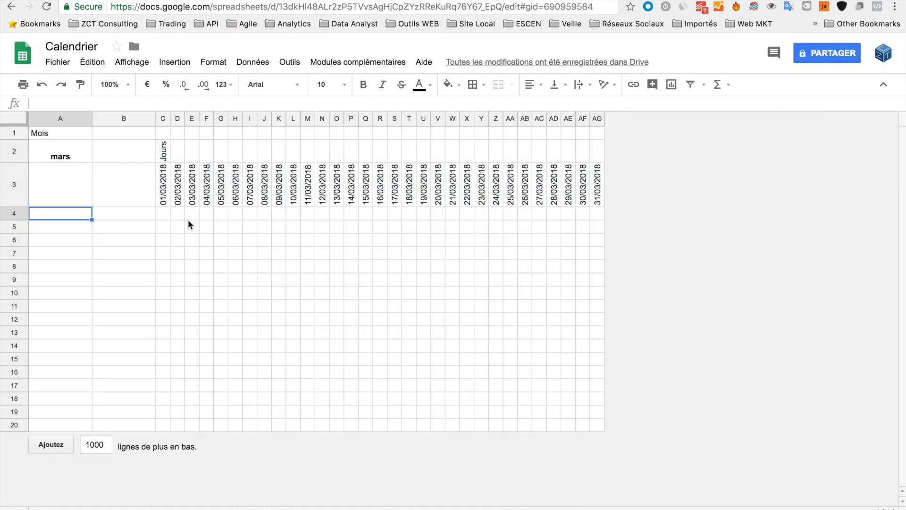
key("Up")
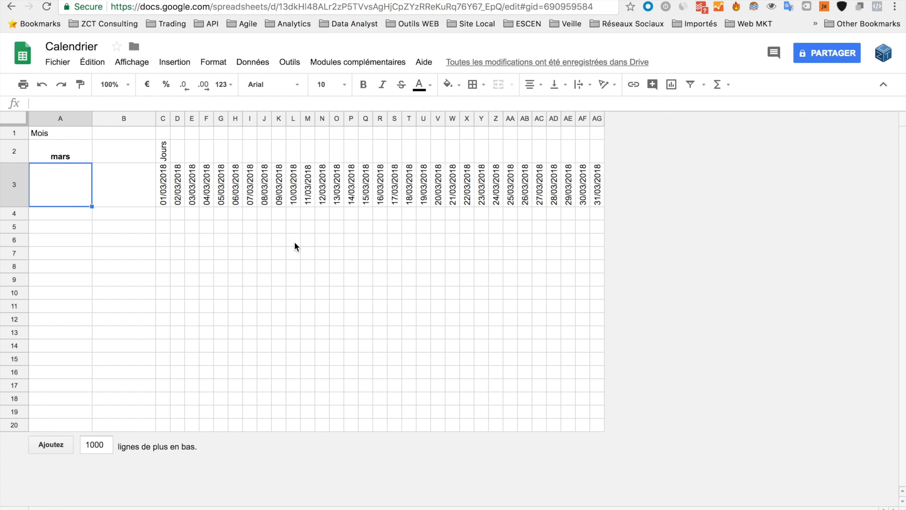
Step: Start a conditional formatting rule for cells C3 to AG20 of the March sheet
left_click_drag(163, 184, 582, 194)
left_click(235, 251)
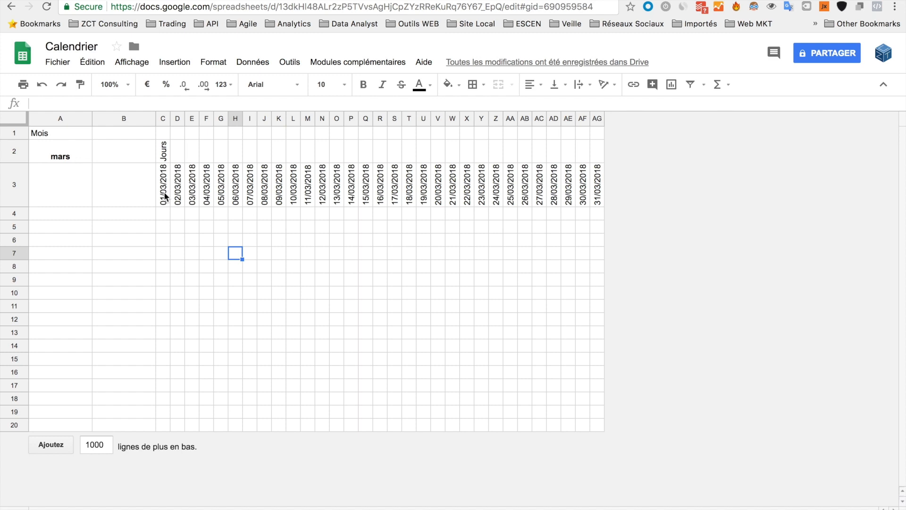
left_click_drag(164, 196, 596, 426)
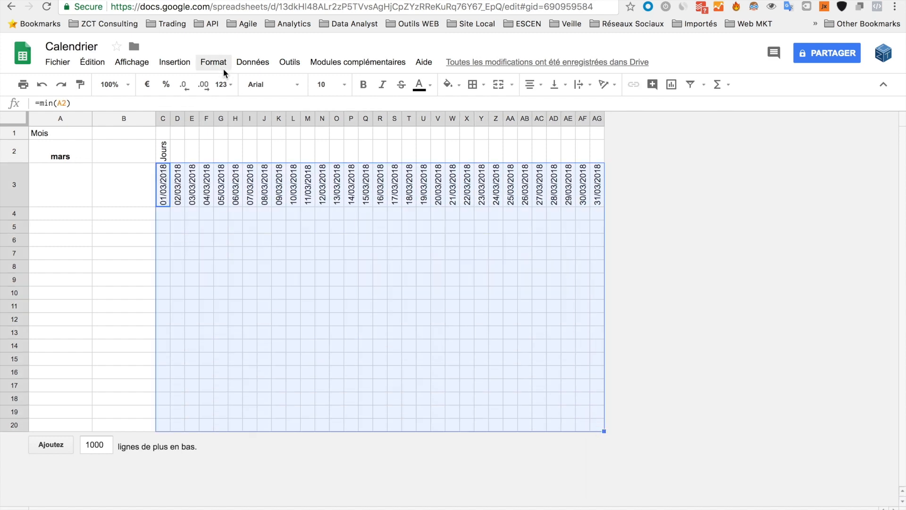
left_click(211, 62)
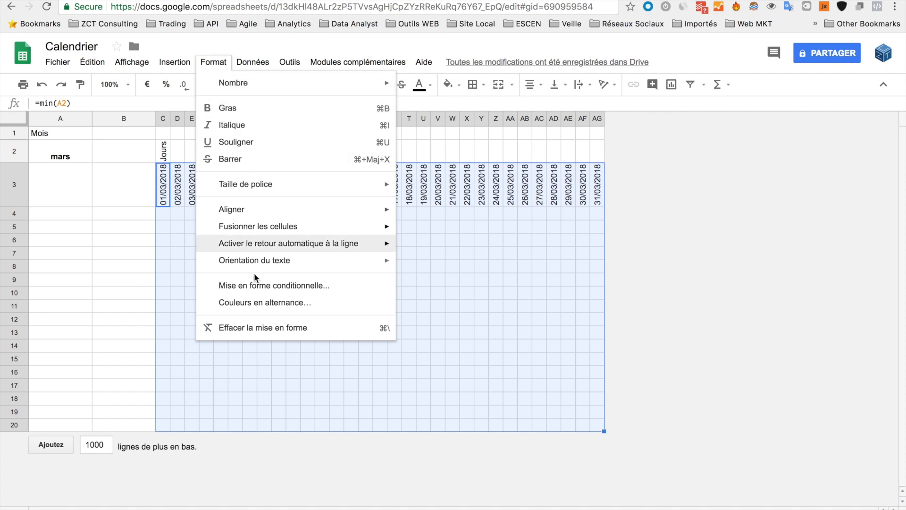
left_click(263, 286)
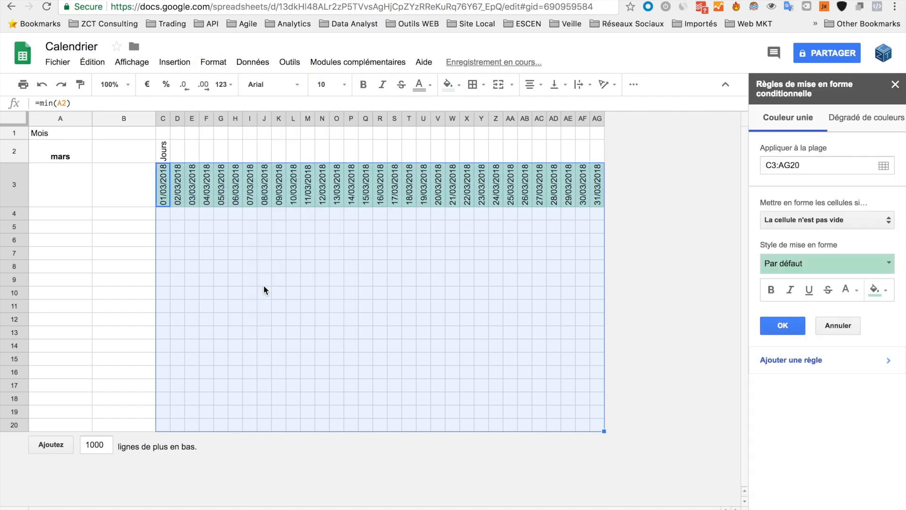
Step: Make the rule's range reference absolute as $C$3:$AG$20
left_click(768, 166)
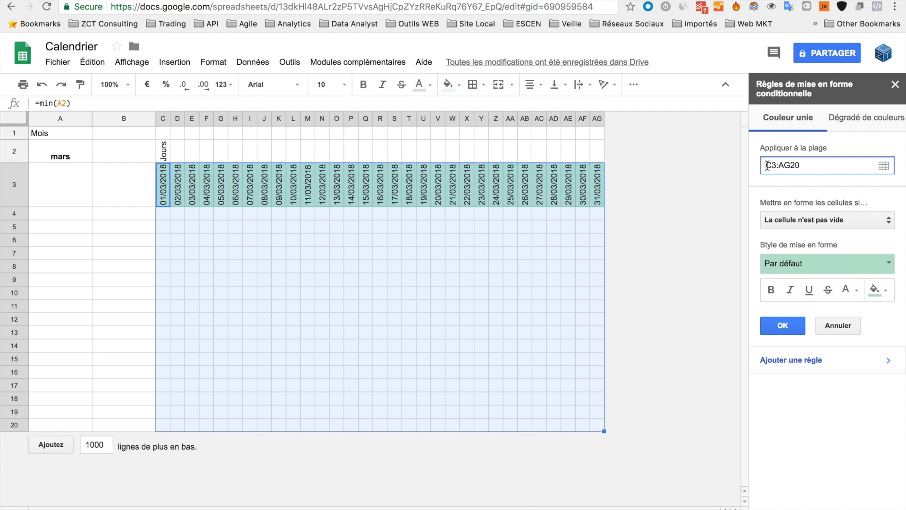
type("$")
key("Right")
type("$")
key("Right")
key("Right")
type("$C$")
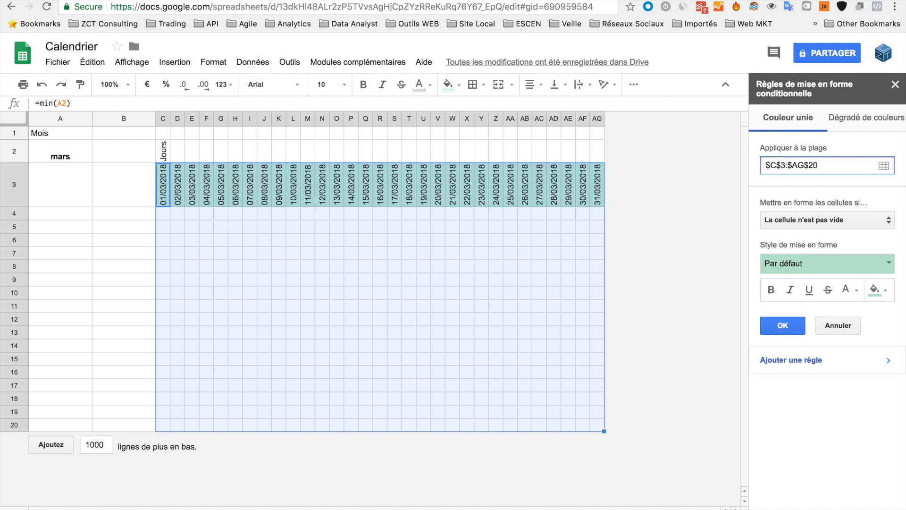
Step: Set the rule's condition to a custom formula (La formule personnalisée est)
left_click(826, 219)
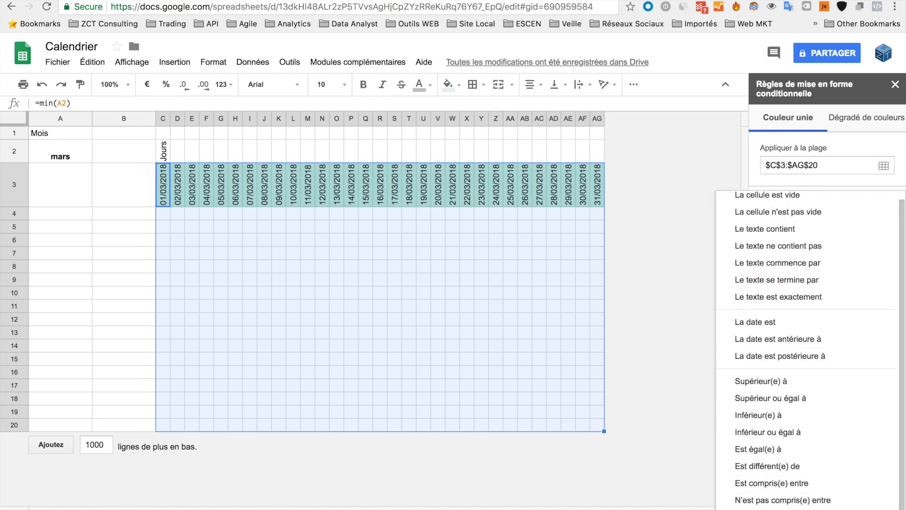
scroll(831, 500, "down", 2)
left_click(803, 498)
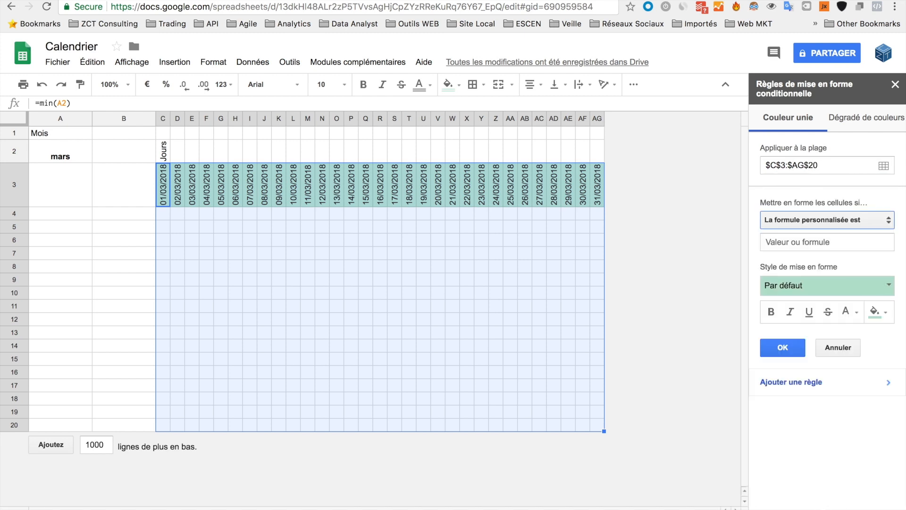
left_click(778, 166)
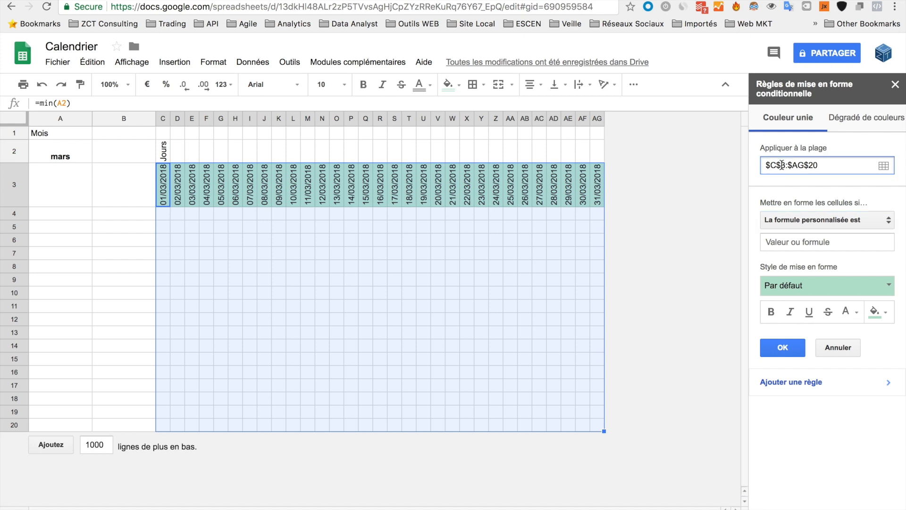
left_click_drag(766, 165, 823, 165)
left_click(823, 165)
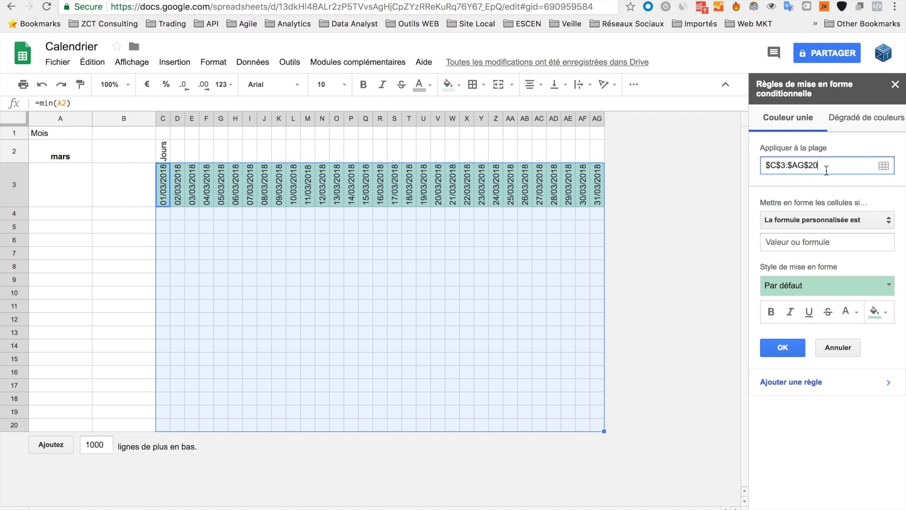
Step: Enter =$C$3:$AG$3=AUJOURDHUI() as the rule's custom formula to highlight today's column
left_click(822, 243)
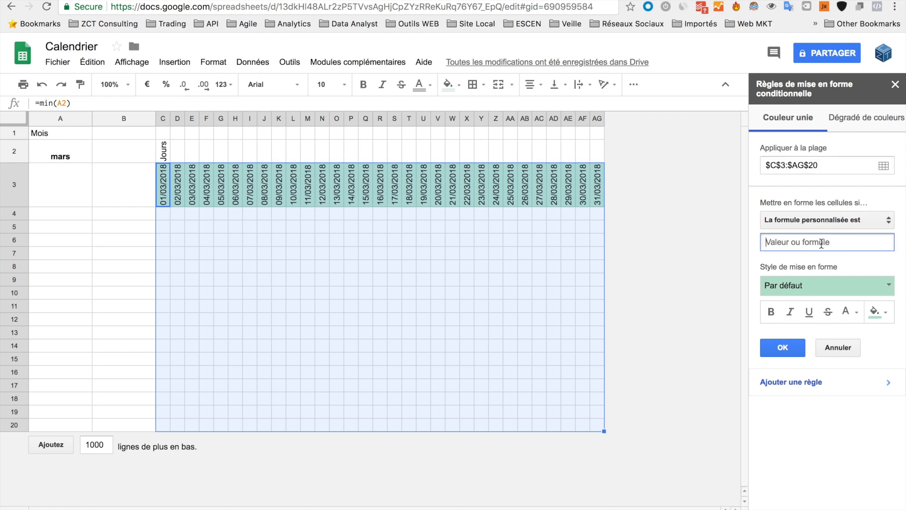
type("=")
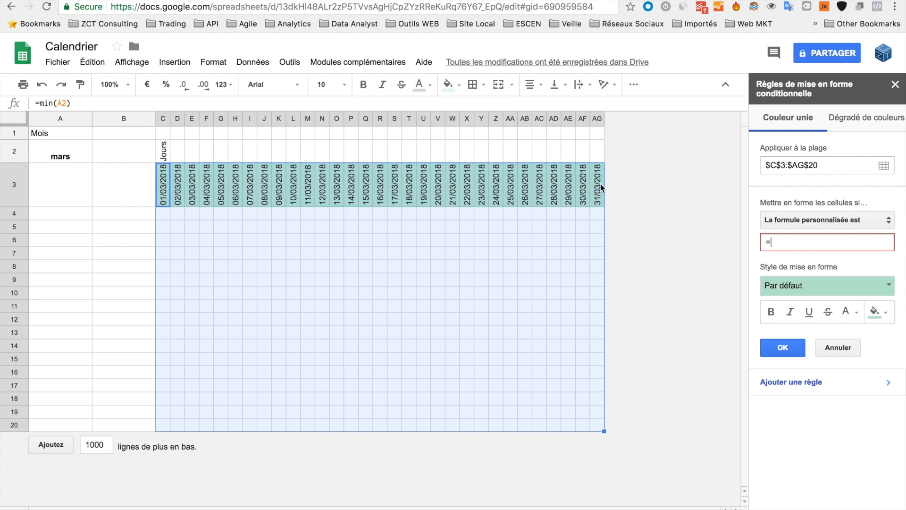
type("$C$3")
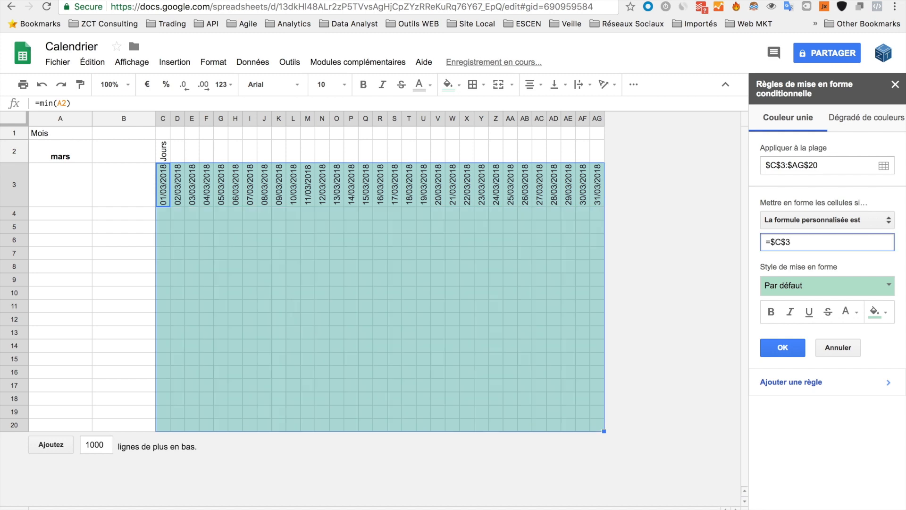
type(":$A")
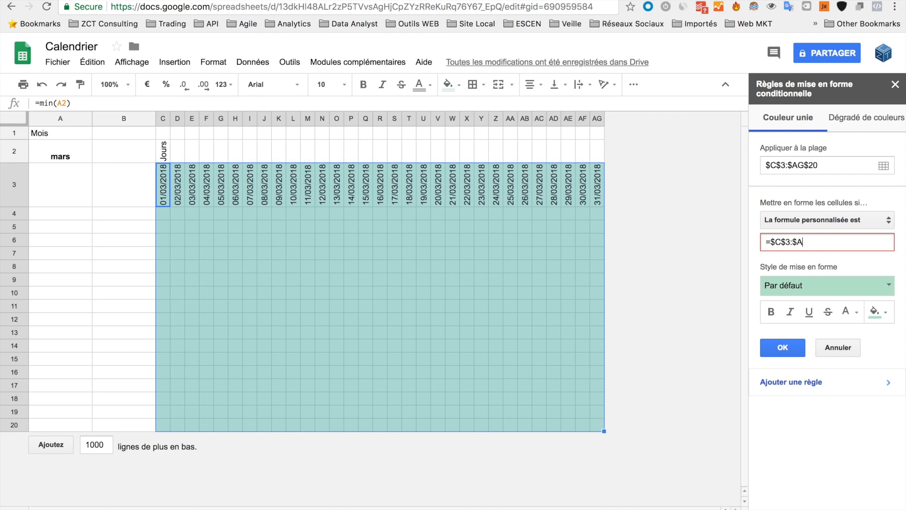
type("G$3")
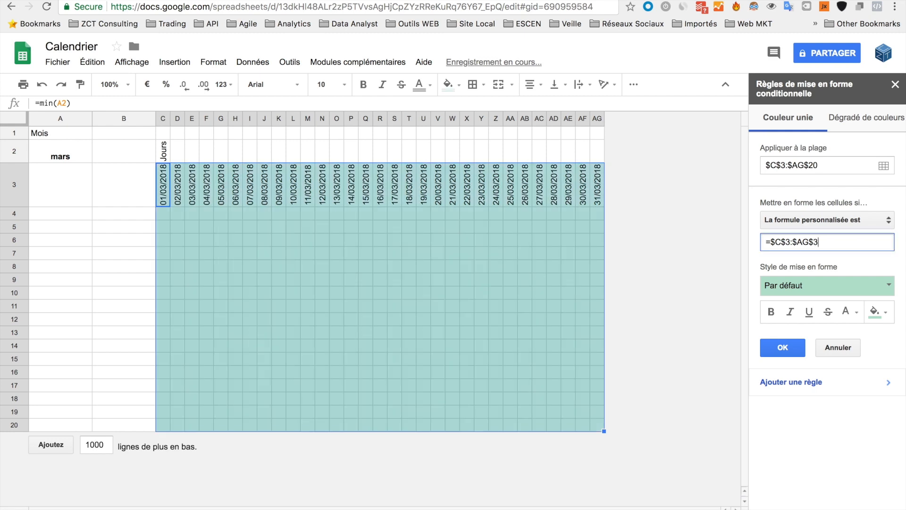
type("=AUJOURDHUI()")
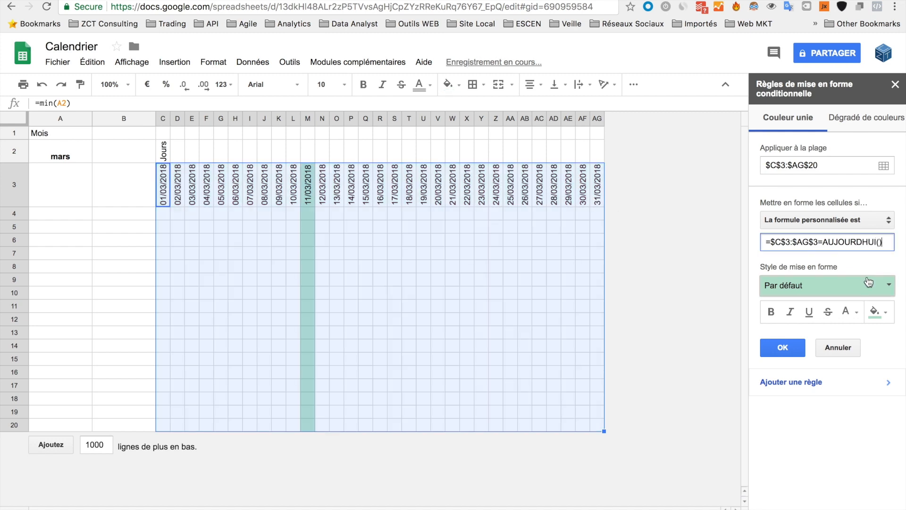
Step: Try a cornflower blue fill for the today rule and restore its light green fill
left_click_drag(809, 166, 823, 166)
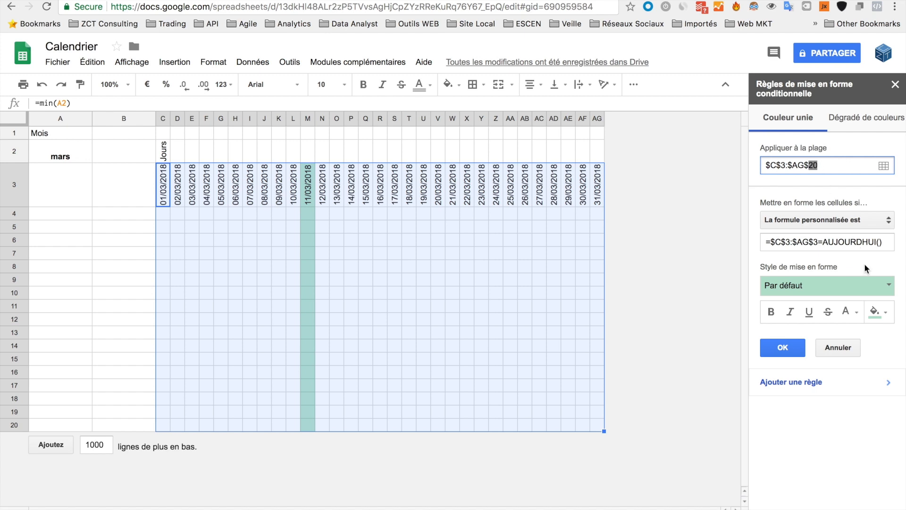
left_click(888, 313)
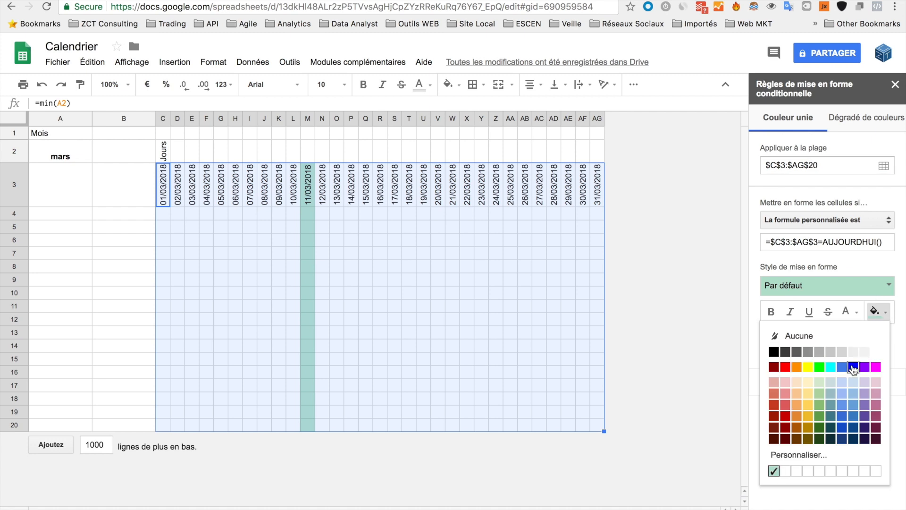
left_click(843, 367)
left_click(886, 312)
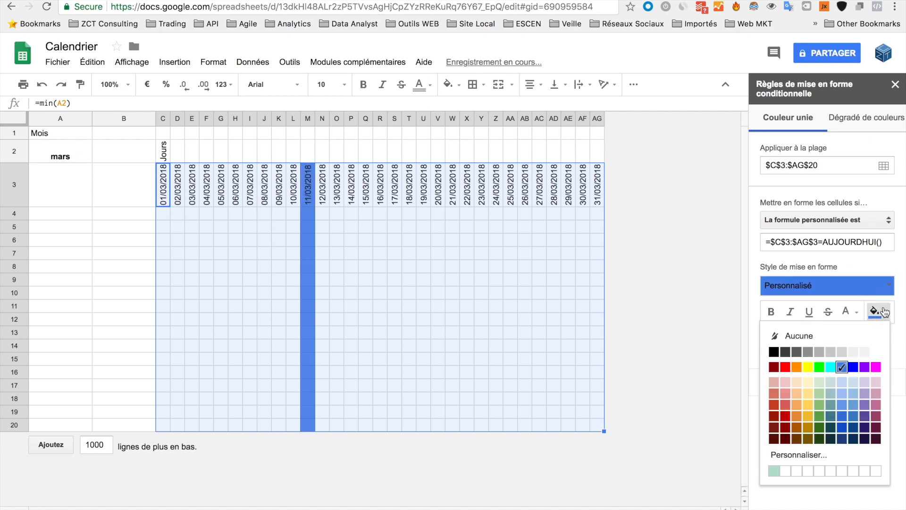
left_click(774, 471)
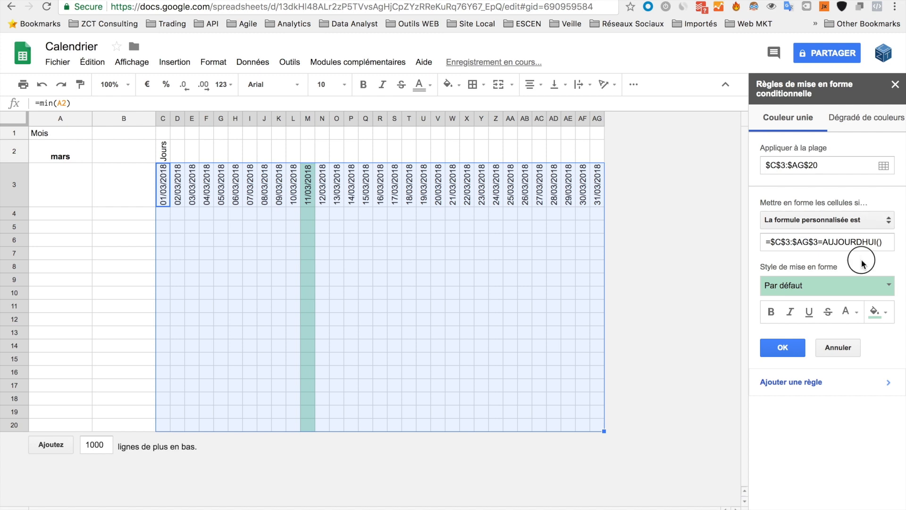
Step: Try ending the rule's range at row 10 and restore the range to $C$3:$AG$20
left_click(812, 165)
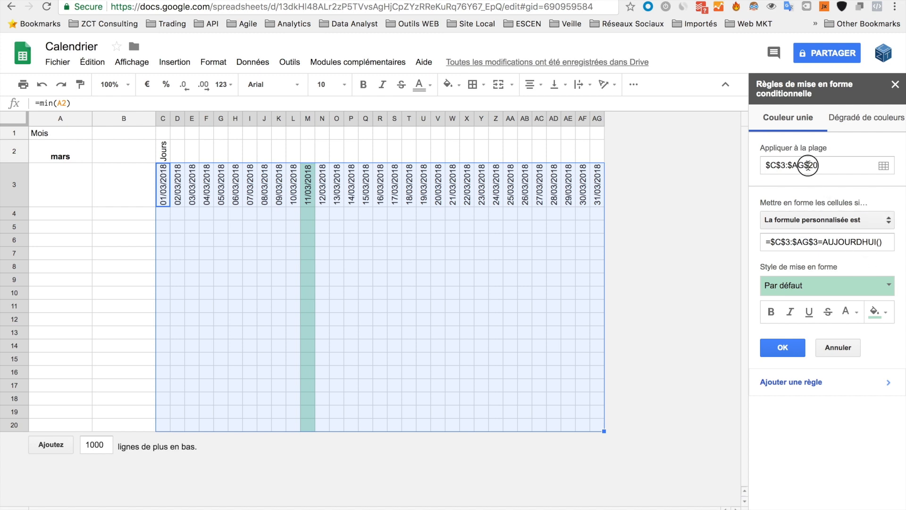
left_click(822, 165)
left_click_drag(821, 165, 810, 166)
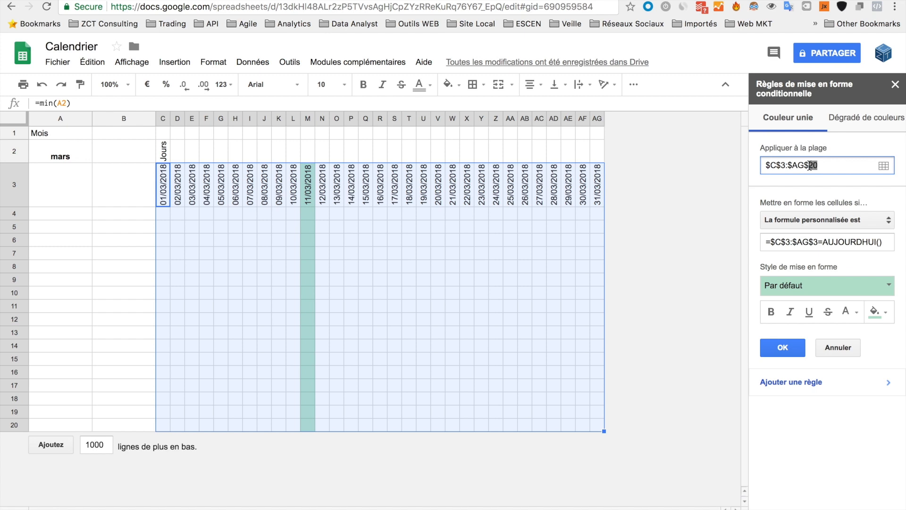
type("10")
left_click(820, 180)
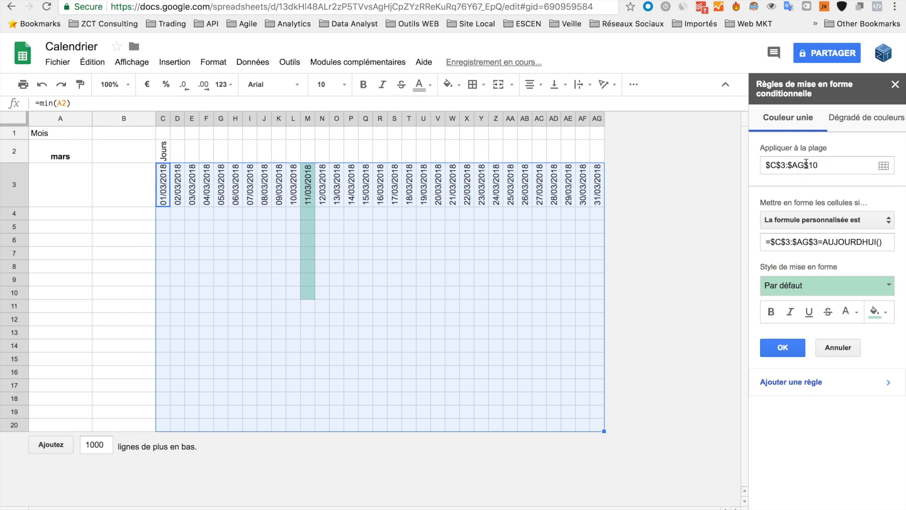
left_click_drag(820, 166, 810, 166)
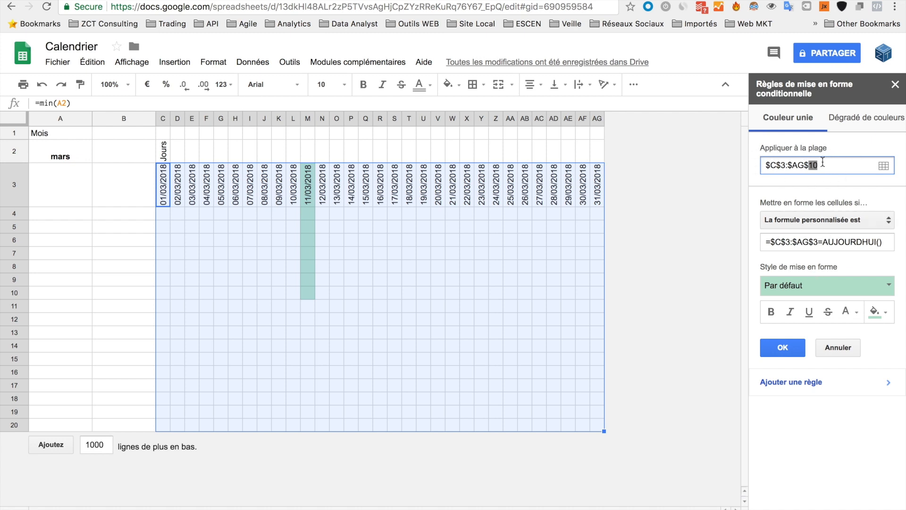
type("20")
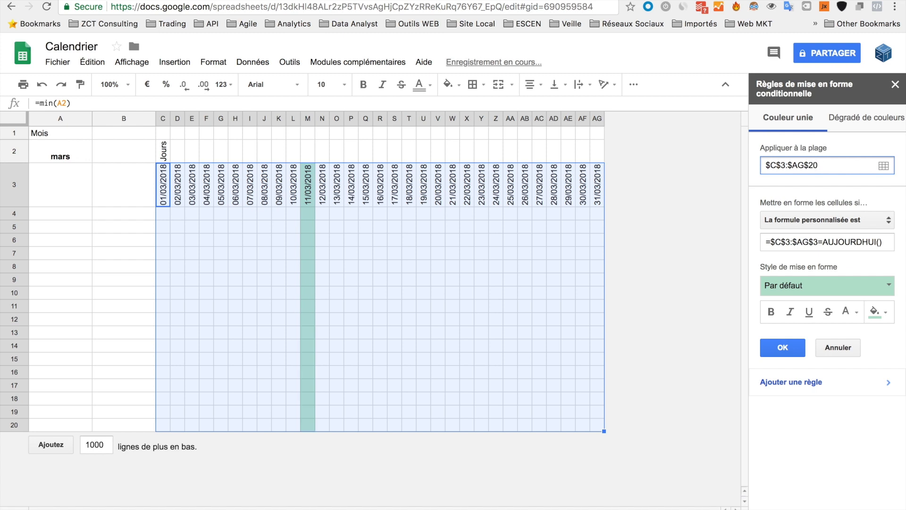
Step: Add another rule for C3:AG20 and insert JOURSEM before the date range in its custom formula
left_click(828, 435)
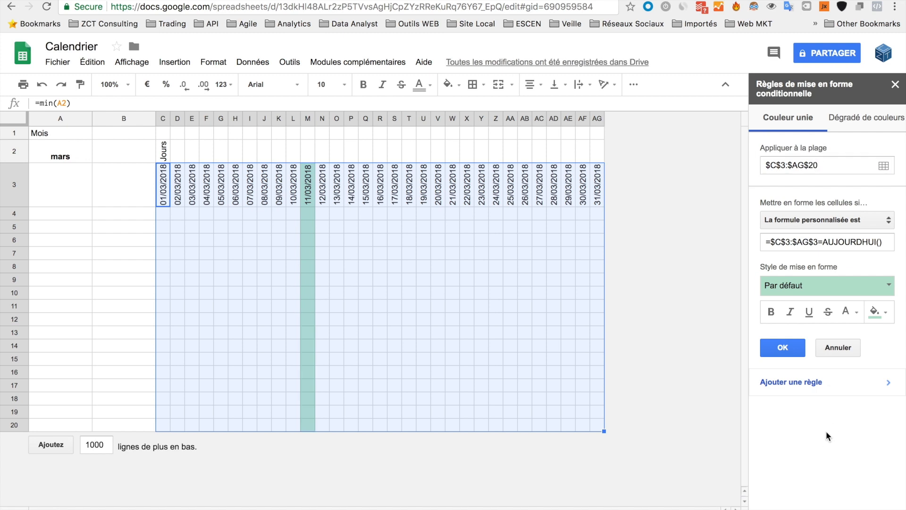
left_click(824, 391)
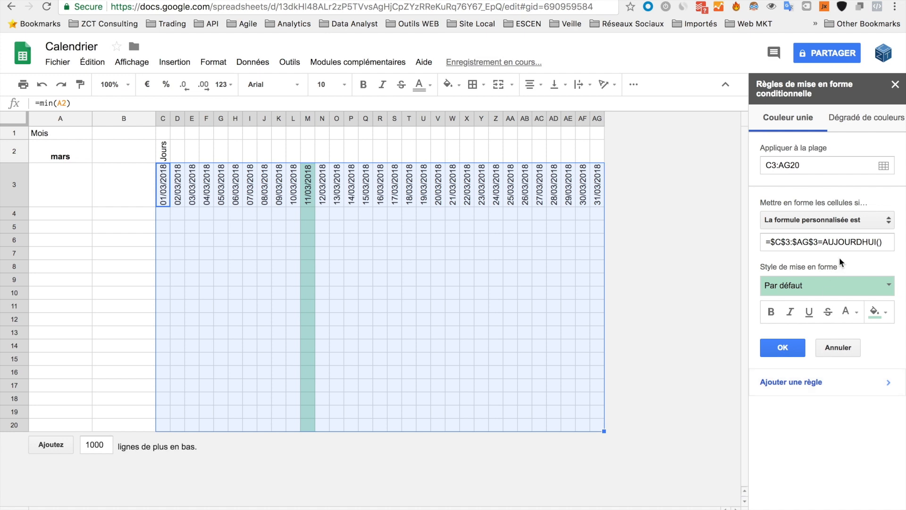
left_click(770, 243)
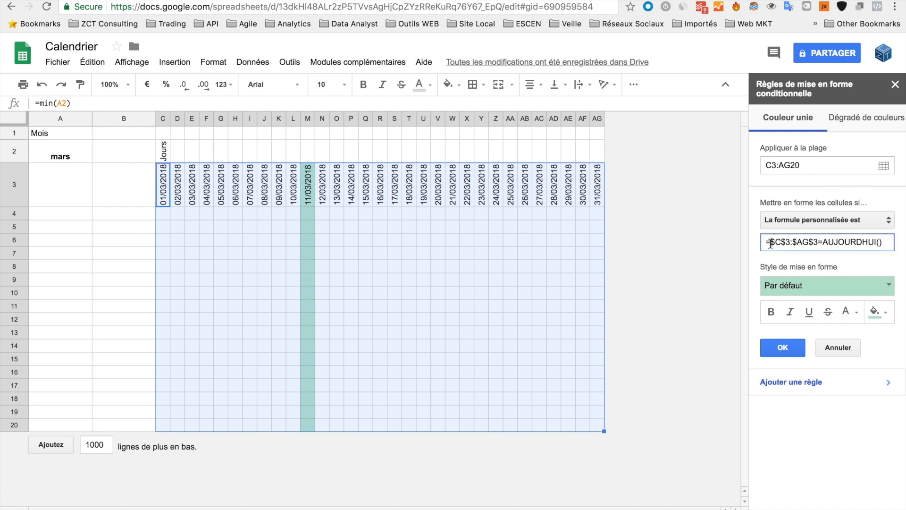
type("JOURSEM")
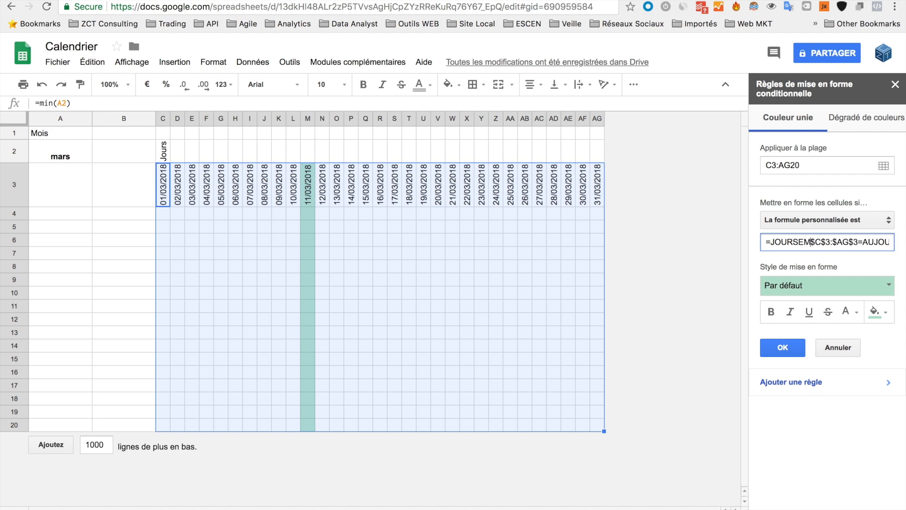
Step: Look up the JOURSEM function's description with a scratch formula in cell V12 and discard the entry
left_click(443, 323)
type("=jou")
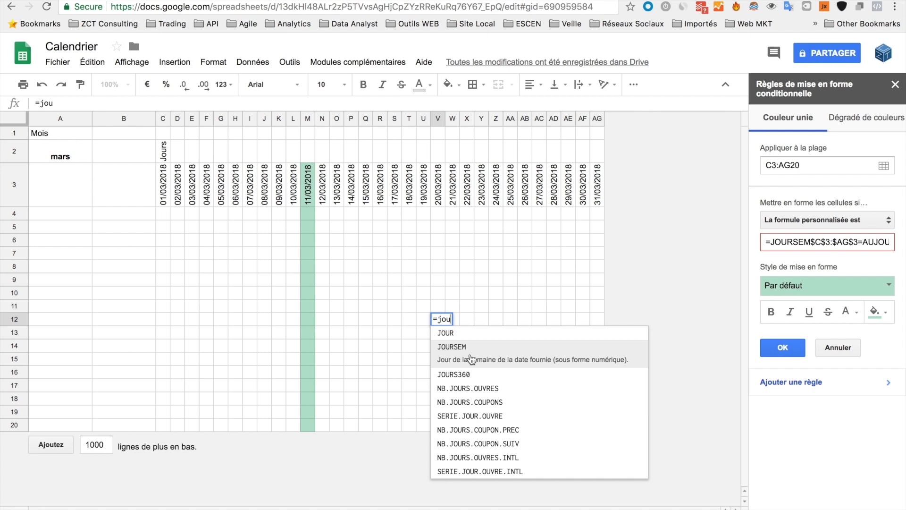
key("BackSpace")
key("BackSpace")
key("BackSpace")
key("BackSpace")
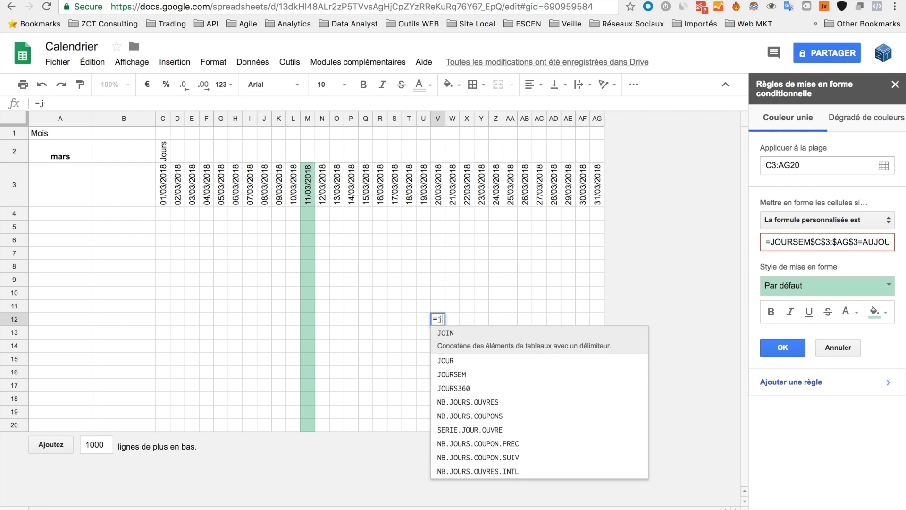
left_click(489, 332)
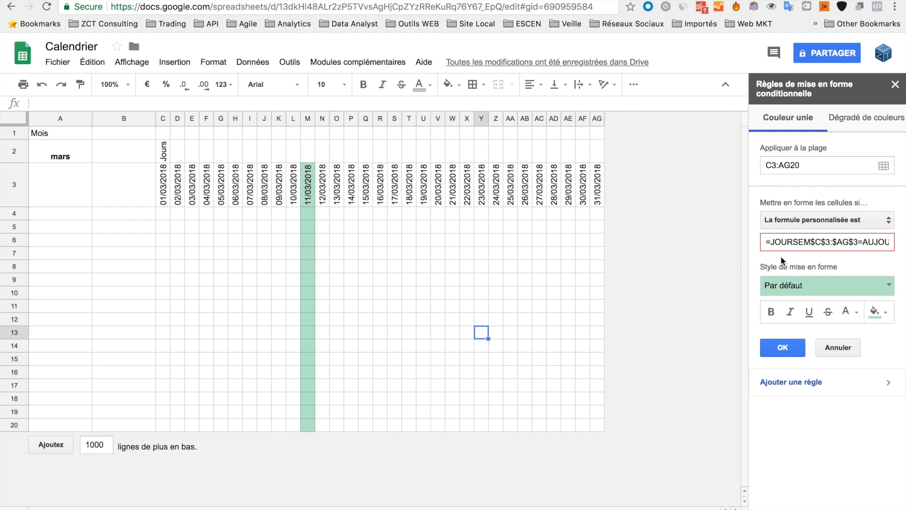
Step: Complete the new rule's formula as =JOURSEM($C$3:$AG$3)=7 to highlight the Saturday columns
left_click(810, 242)
type("(")
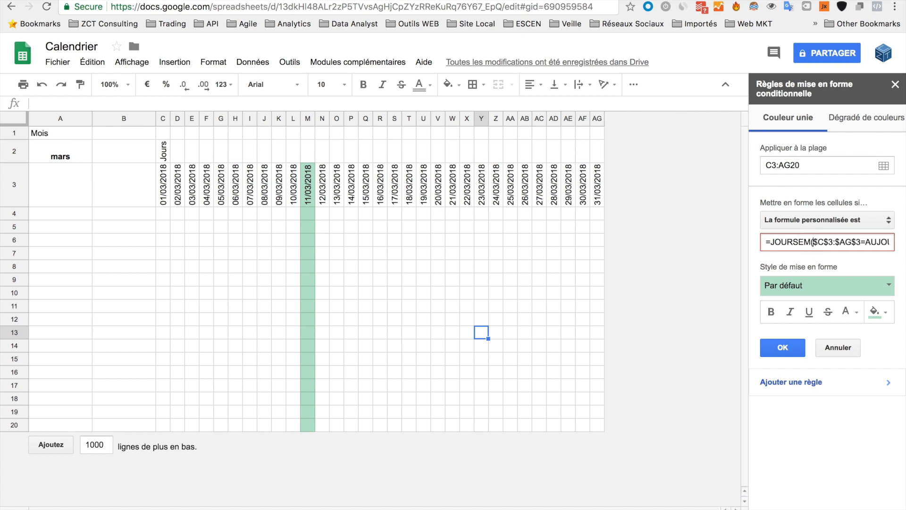
left_click(860, 241)
type(")")
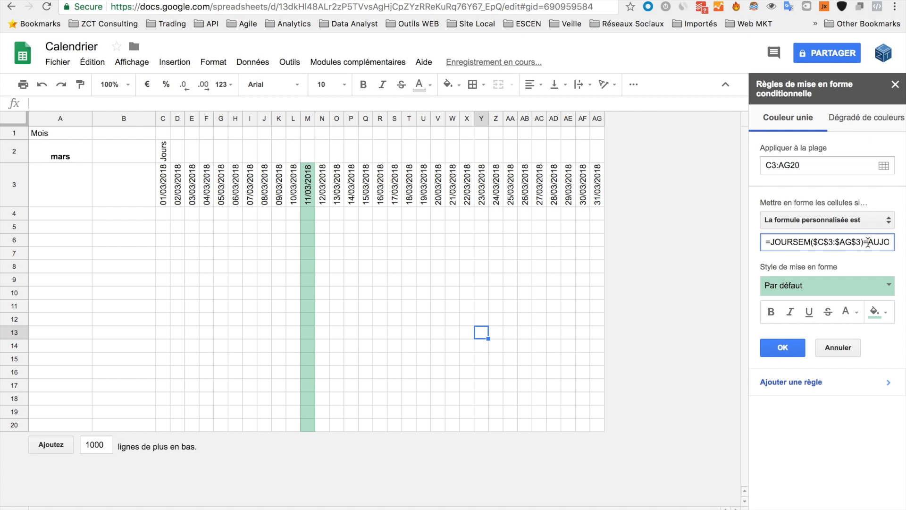
double_click(868, 242)
key("BackSpace")
type("7")
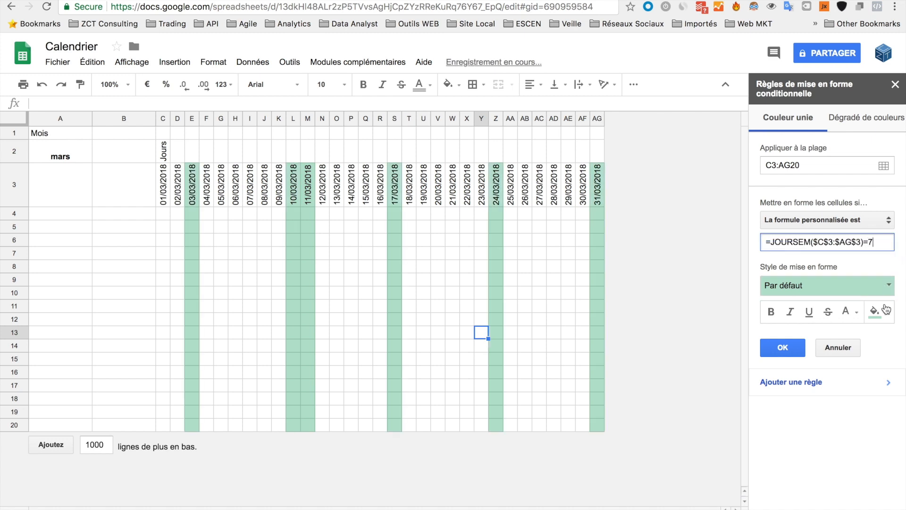
Step: Give the Saturday rule a light grey fill and add a matching Sunday rule with the formula =JOURSEM($C$3:$AG$3)=1
left_click(883, 310)
left_click(853, 353)
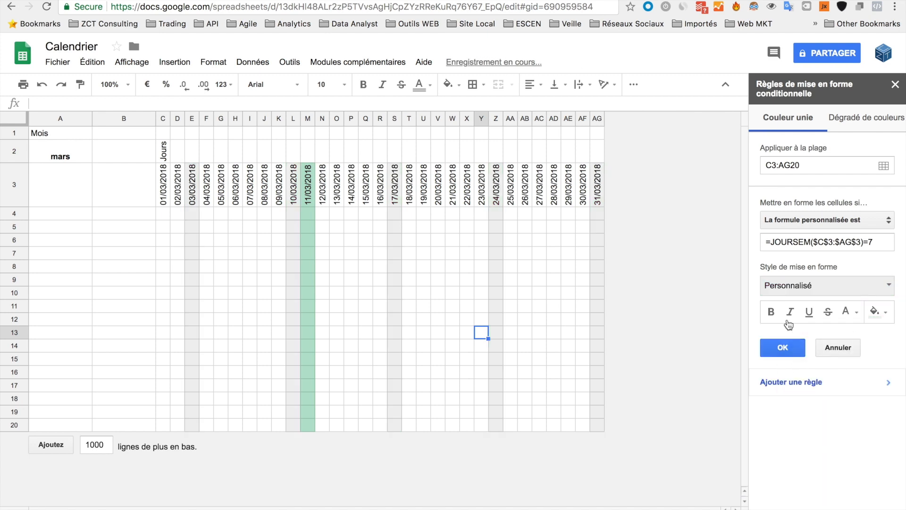
left_click(822, 386)
left_click(876, 245)
key("BackSpace")
type("1")
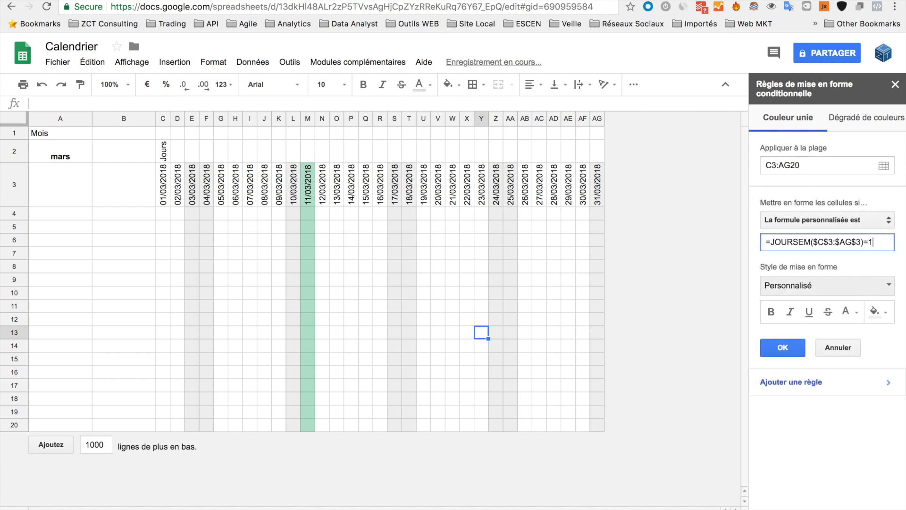
left_click(786, 349)
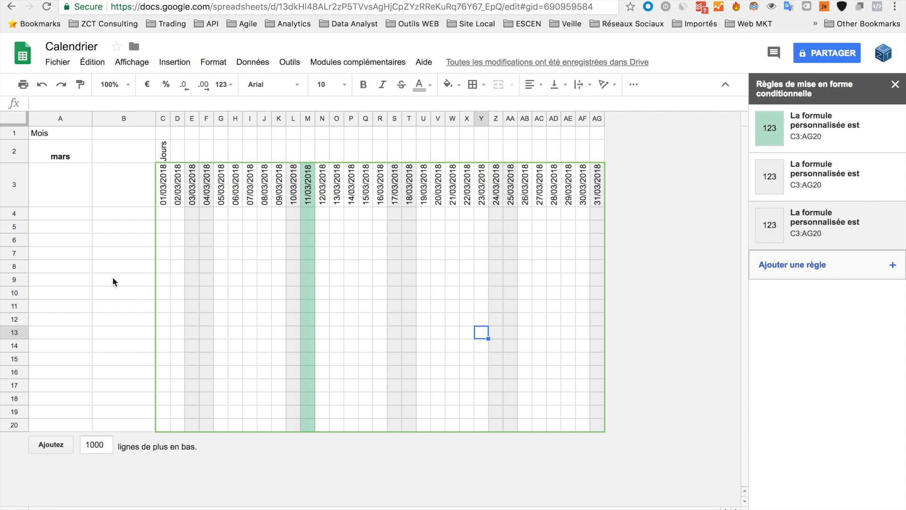
left_click(100, 225)
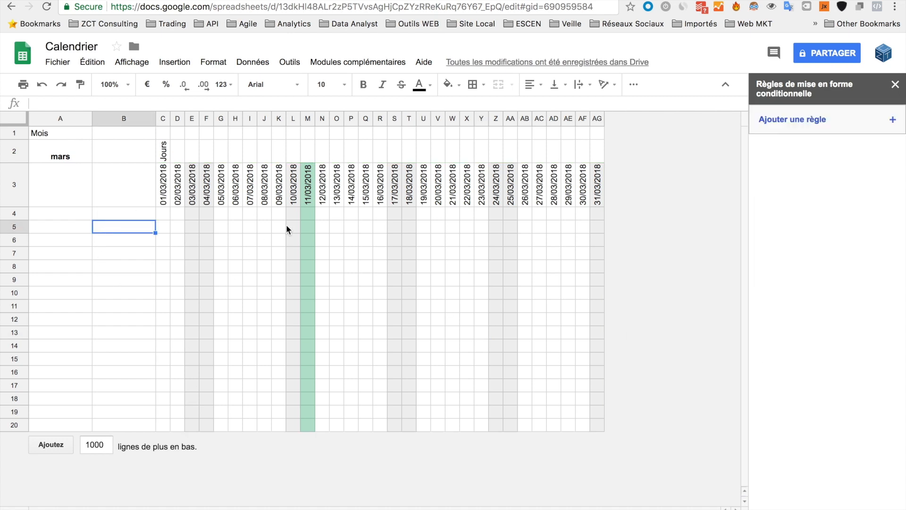
left_click_drag(308, 184, 307, 421)
left_click(336, 197)
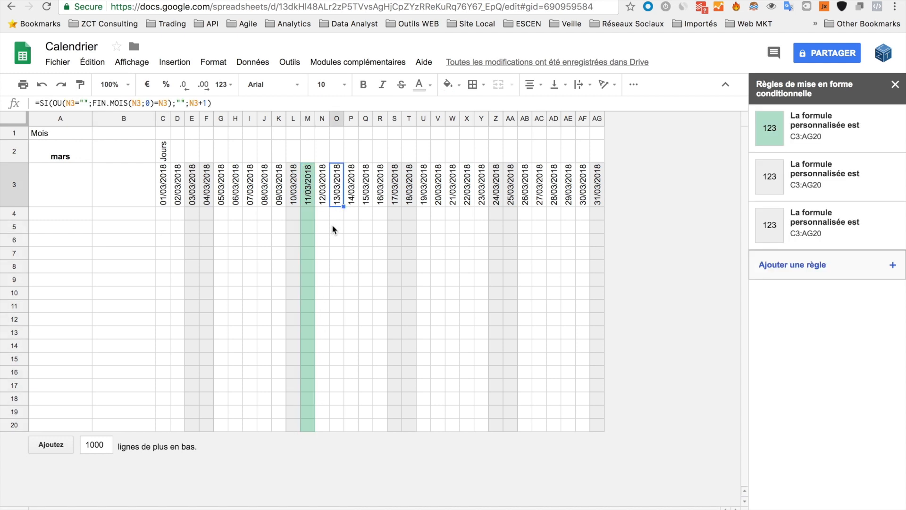
left_click_drag(163, 198, 591, 192)
left_click(163, 147)
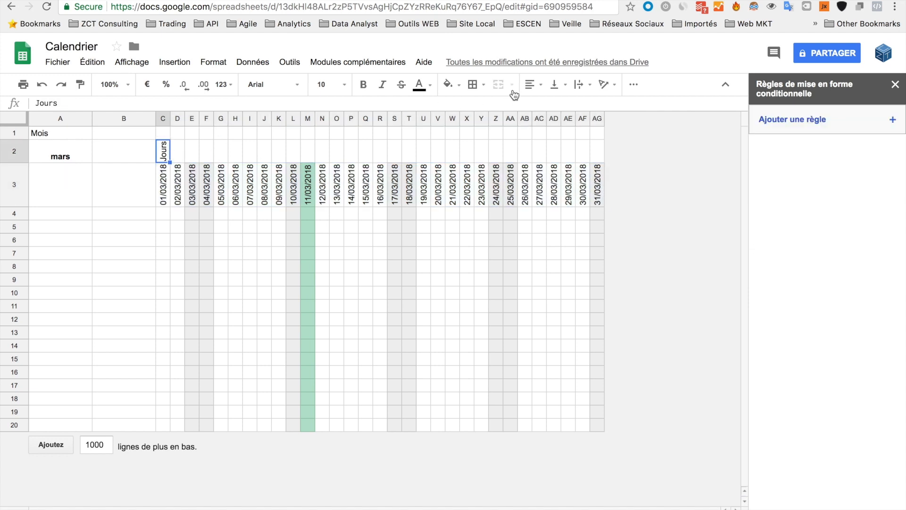
left_click_drag(67, 212, 129, 215)
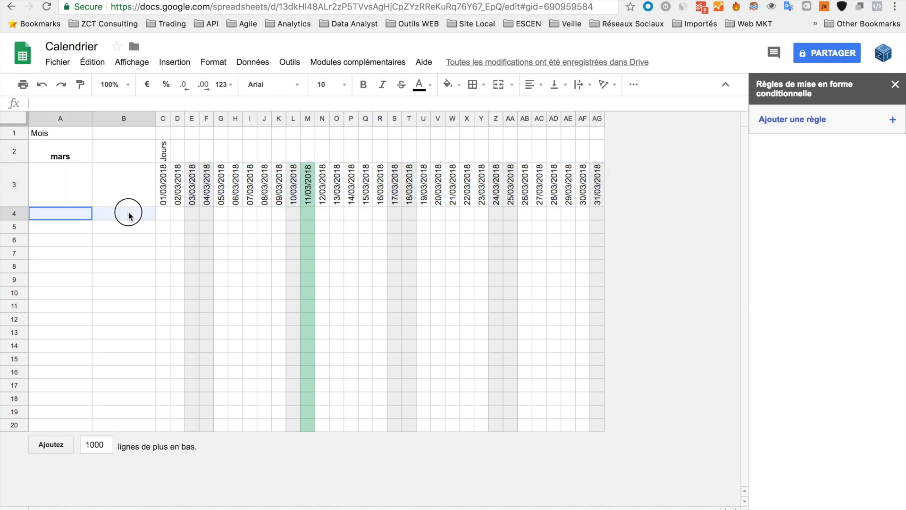
Step: Enter the column headers Social Media in A3 and Post in B3
mouse_move(69, 198)
left_mouse_down()
mouse_move(125, 194)
mouse_move(61, 197)
left_mouse_up()
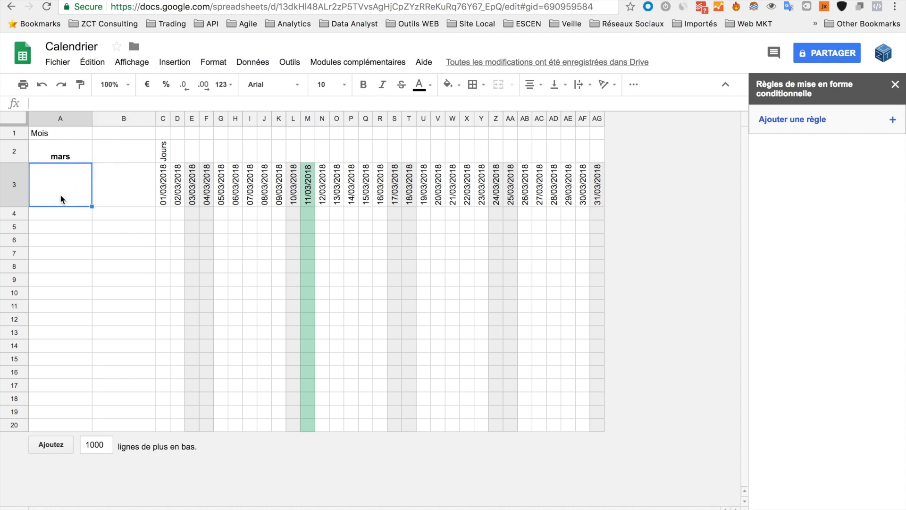
type("So")
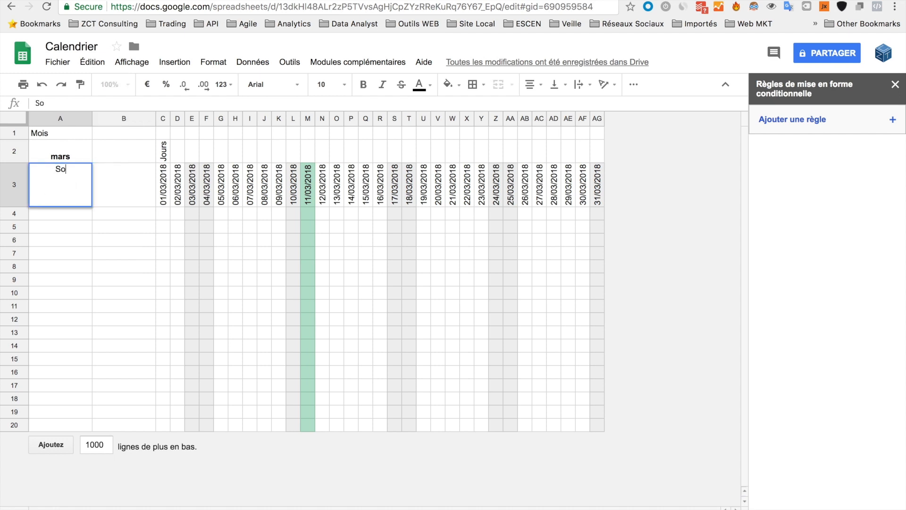
type("cial Media")
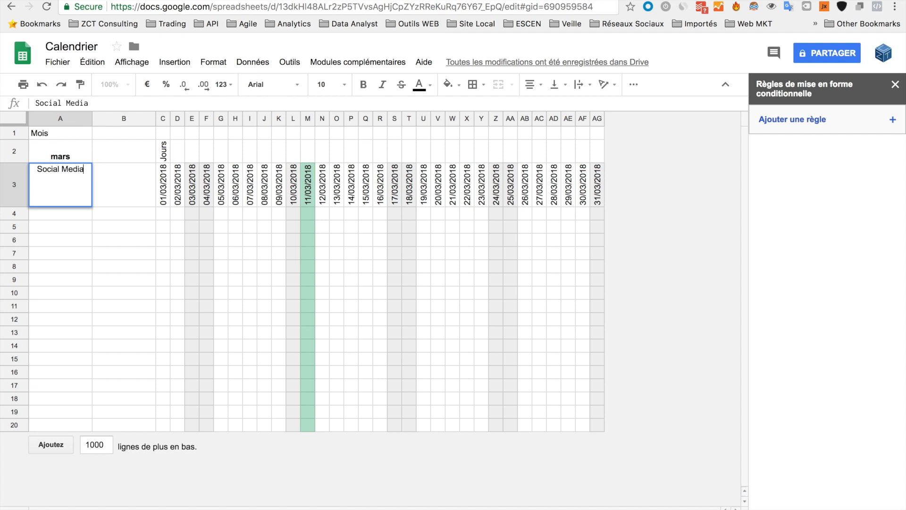
key("Tab")
type("Post")
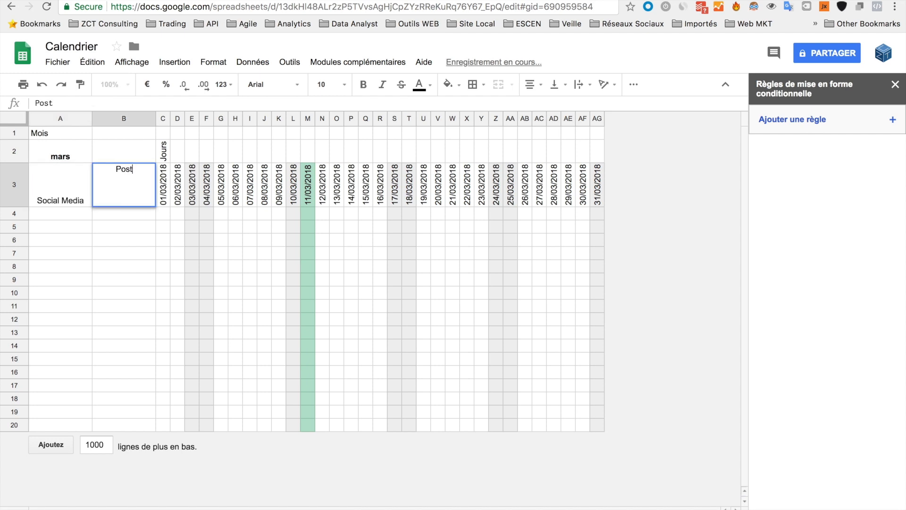
key("Return")
Step: Fill row 4 with Facebook and Video, and row 5 with YouTube and Video, under the two headers
type("Facev")
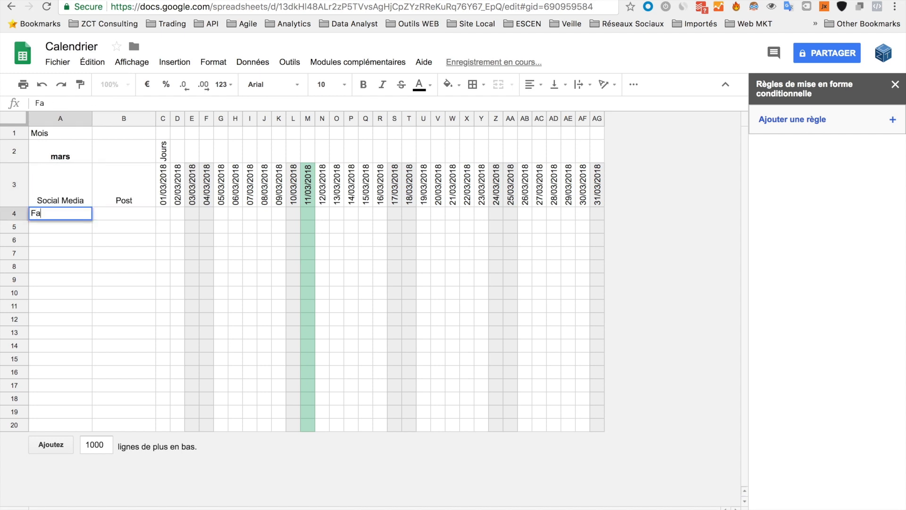
key("BackSpace")
type("book")
key("Tab")
type("Video")
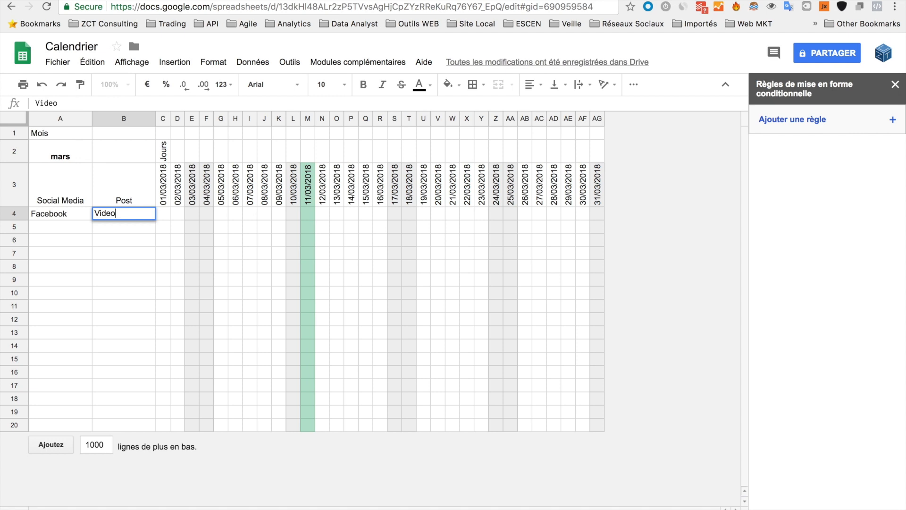
key("Return")
type("YouTube")
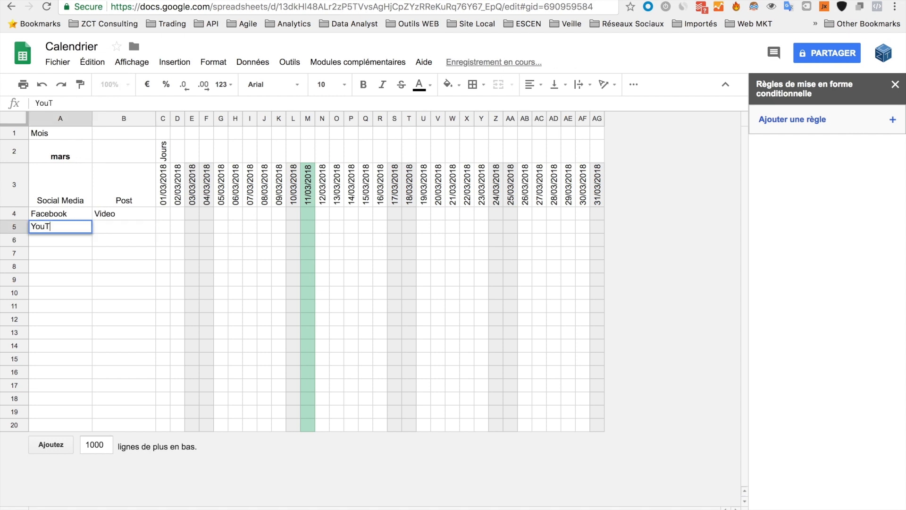
key("Tab")
type("Video")
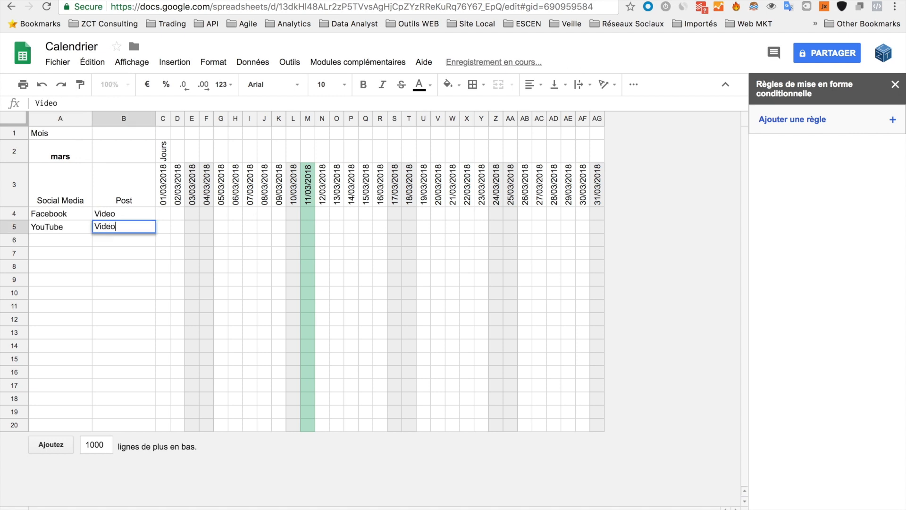
Step: Mark the YouTube video on 12/03/2018 and the Facebook video on 13/03/2018 with an X
key("Tab")
key("Tab")
key("Tab")
key("Tab")
key("Tab")
key("Tab")
key("Tab")
key("Tab")
key("Tab")
key("Tab")
key("Tab")
key("Tab")
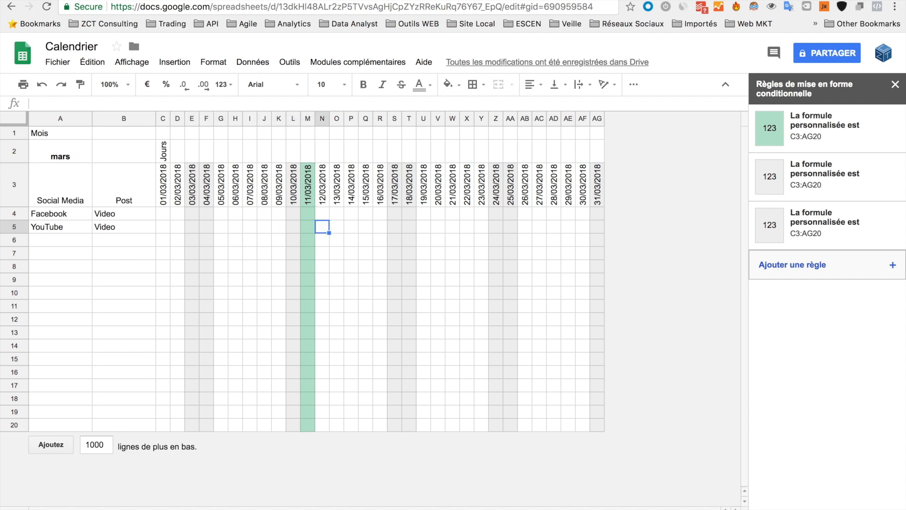
type("x")
key("Tab")
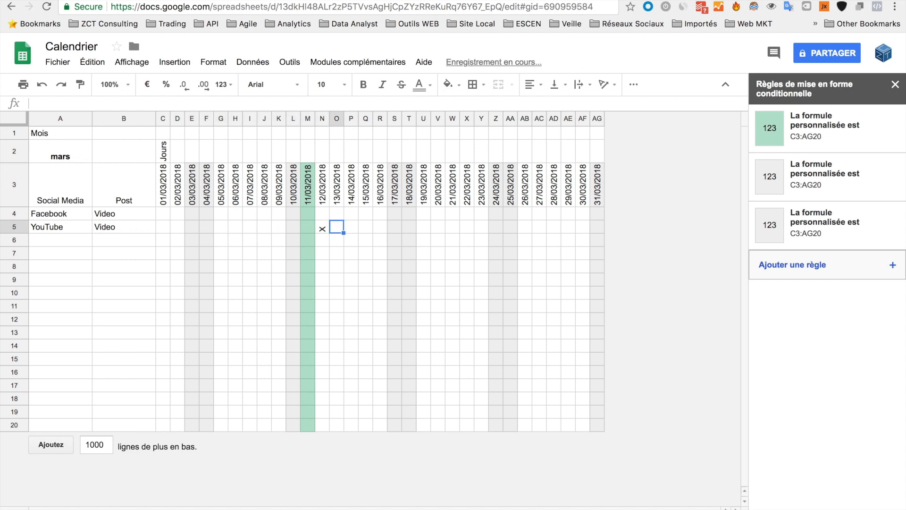
key("Up")
type("x")
key("Return")
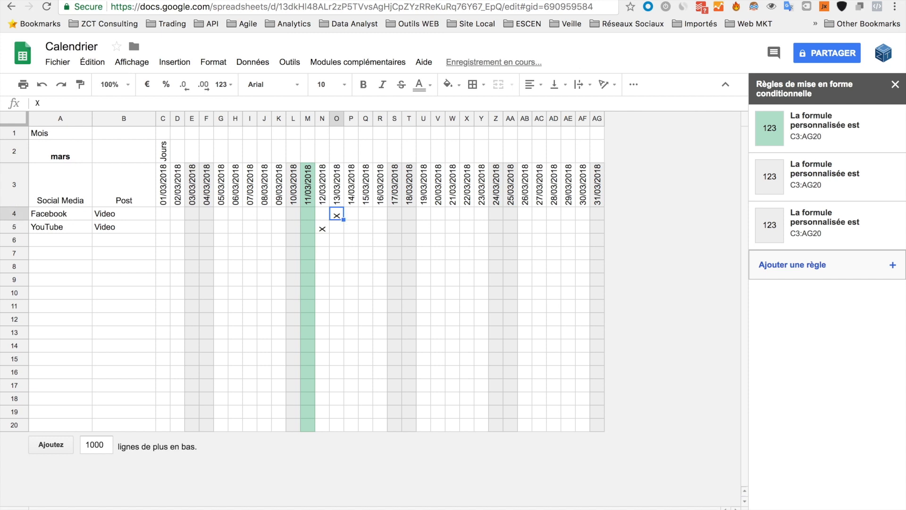
Step: Remove the text rotation from the planning cells C4:AG20
left_click(163, 215)
left_click_drag(165, 218, 603, 427)
left_click(614, 88)
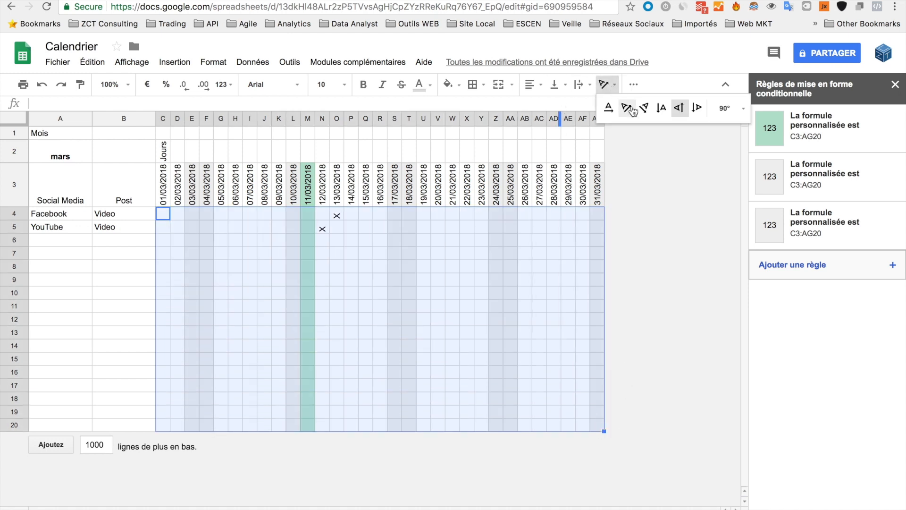
left_click(613, 111)
left_click(324, 258)
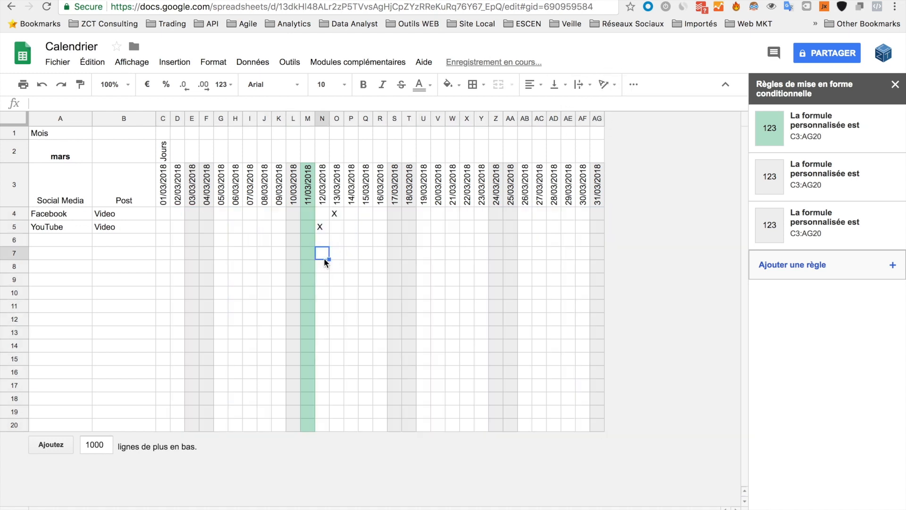
Step: Delete the old janvier and février sheets, confirming each deletion
left_click(143, 509)
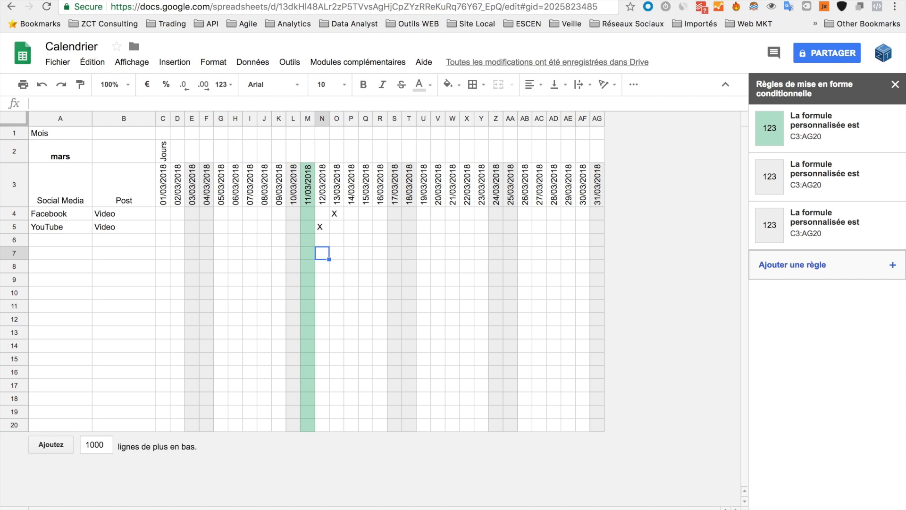
left_click(99, 509)
right_click(100, 508)
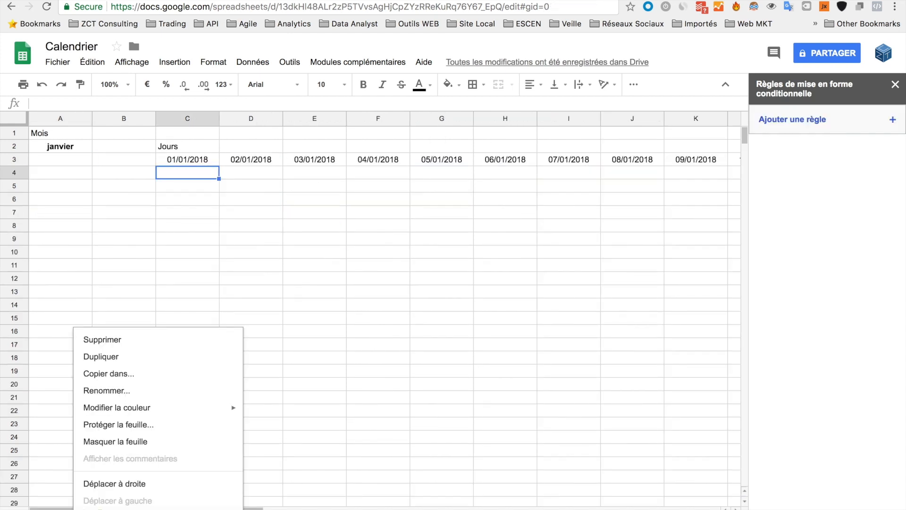
left_click(113, 340)
left_click(313, 306)
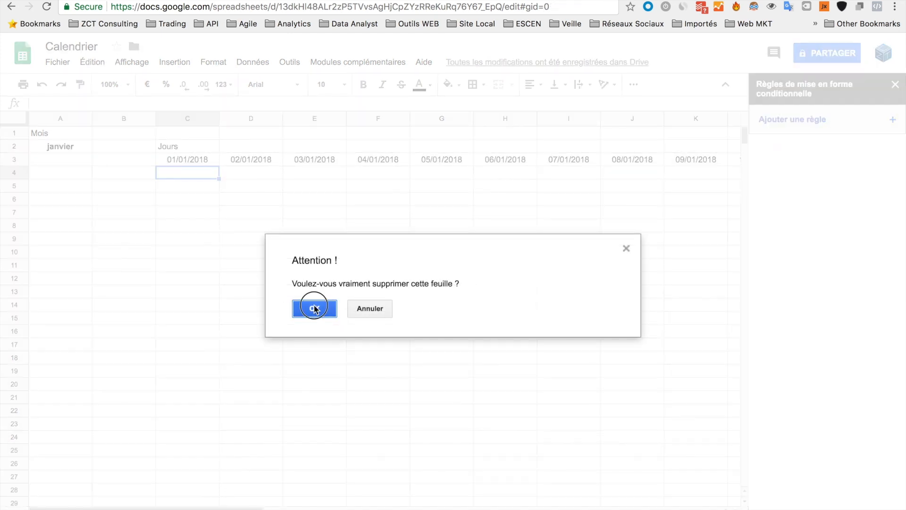
right_click(100, 509)
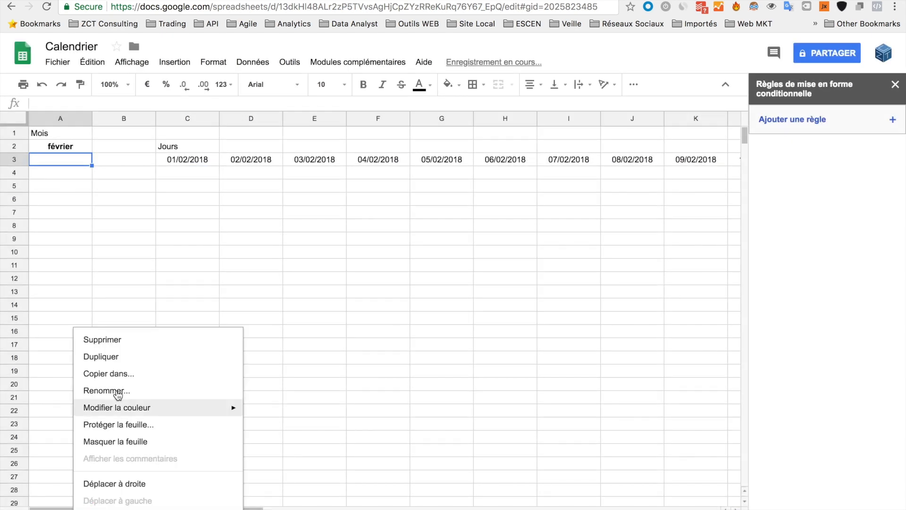
left_click(116, 347)
left_click(323, 313)
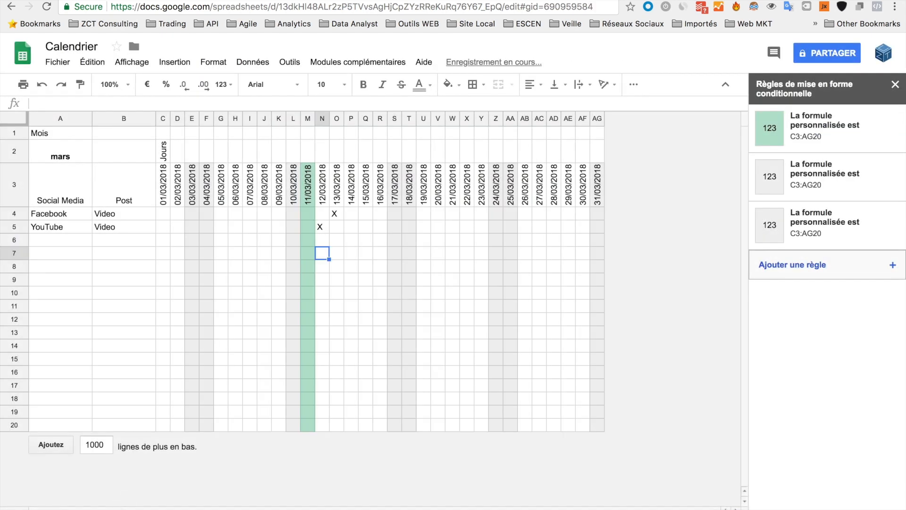
Step: Duplicate the mars sheet and change the month argument to 2 in the copy's DATE formula in A2
right_click(99, 508)
left_click(140, 357)
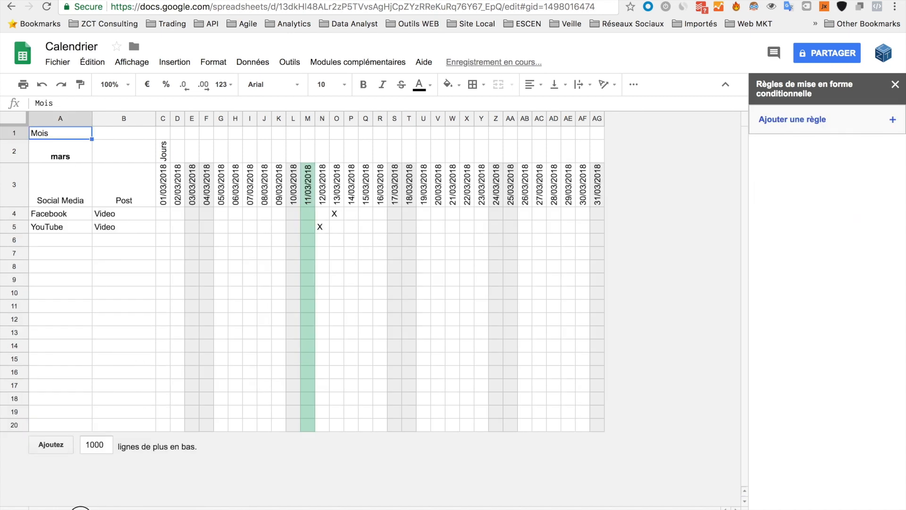
left_click(60, 155)
left_click(154, 103)
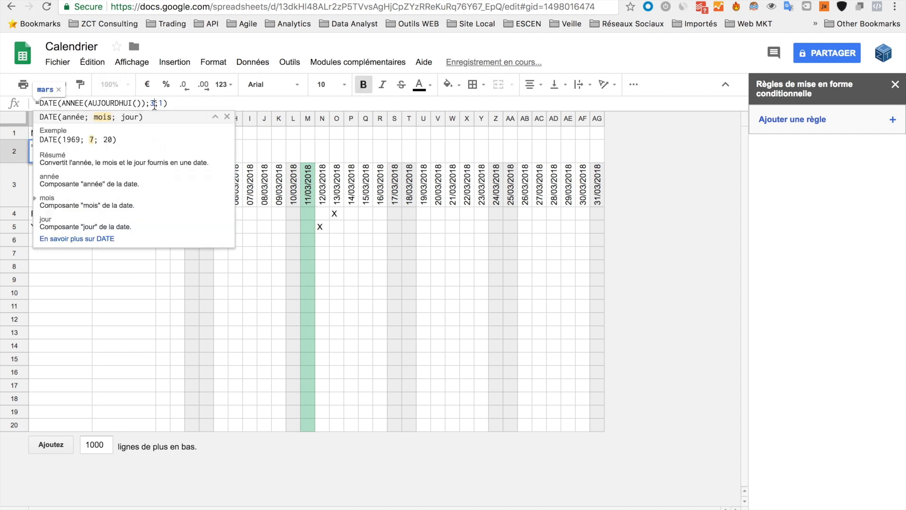
key("BackSpace")
type("2")
key("Return")
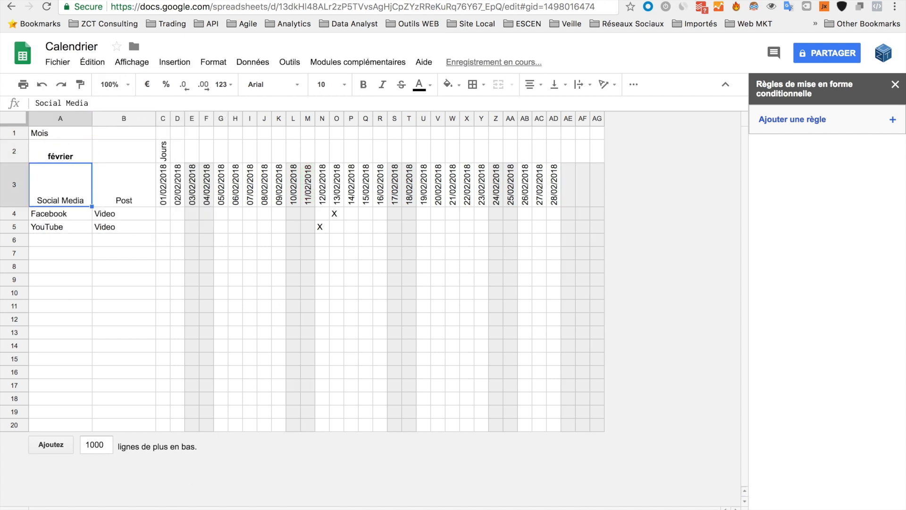
left_click(382, 253)
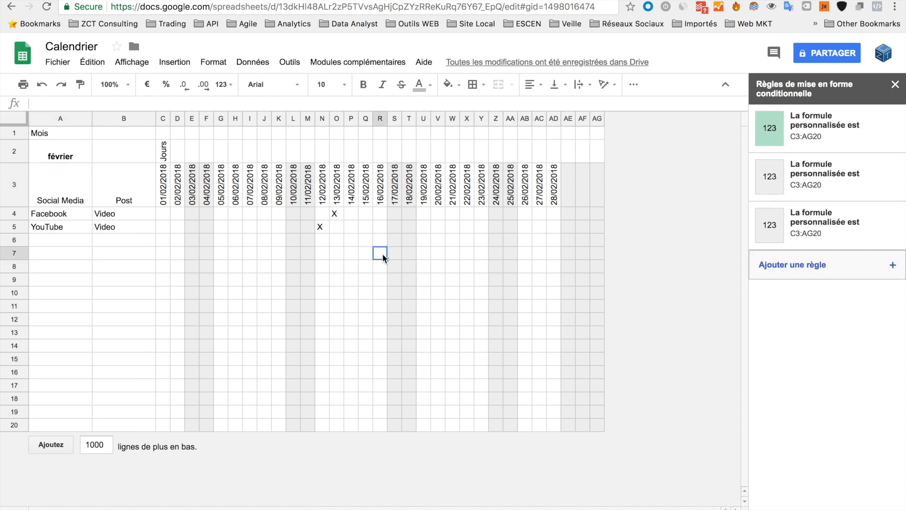